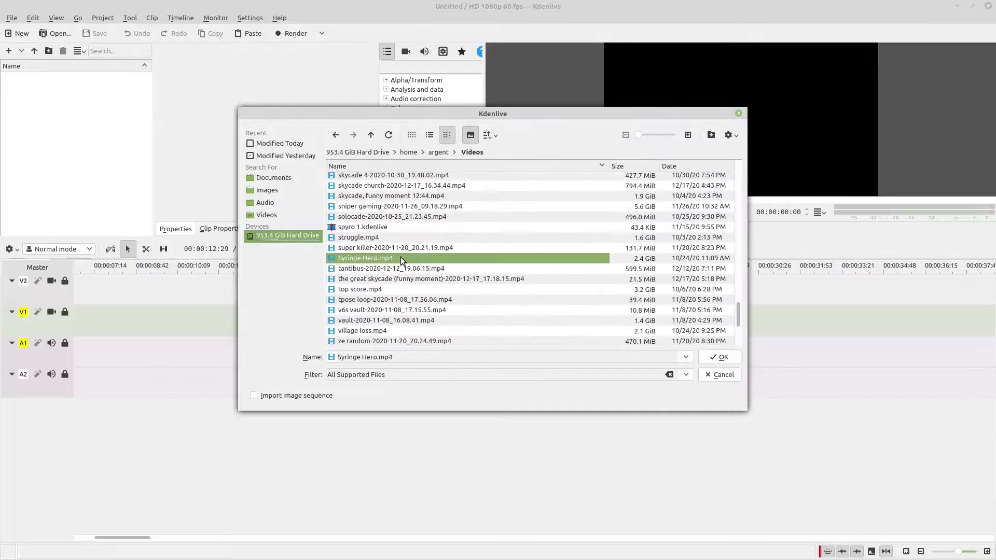
Import Syringe Hero.mp4 into the project and place it at the start of tracks V1 and A1.
click(724, 358)
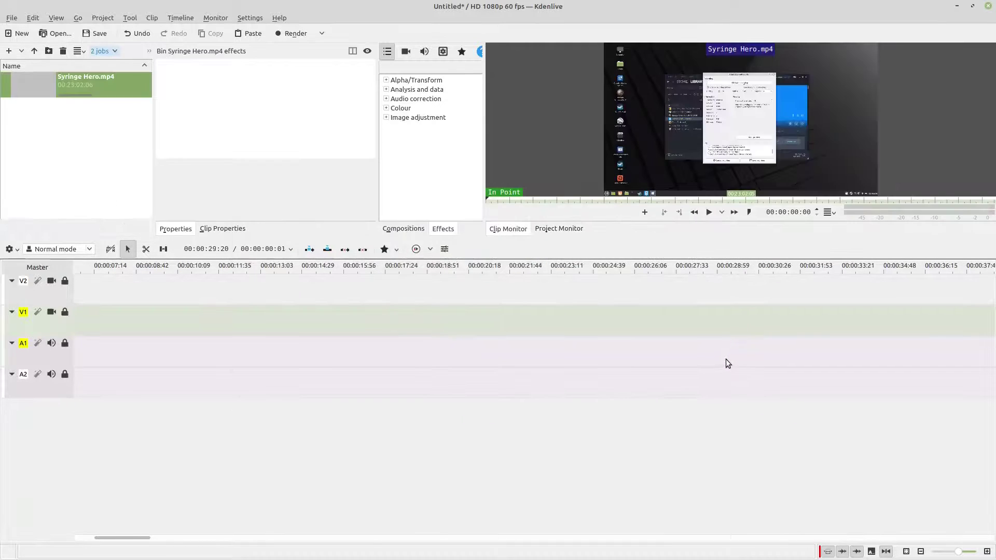
click(127, 224)
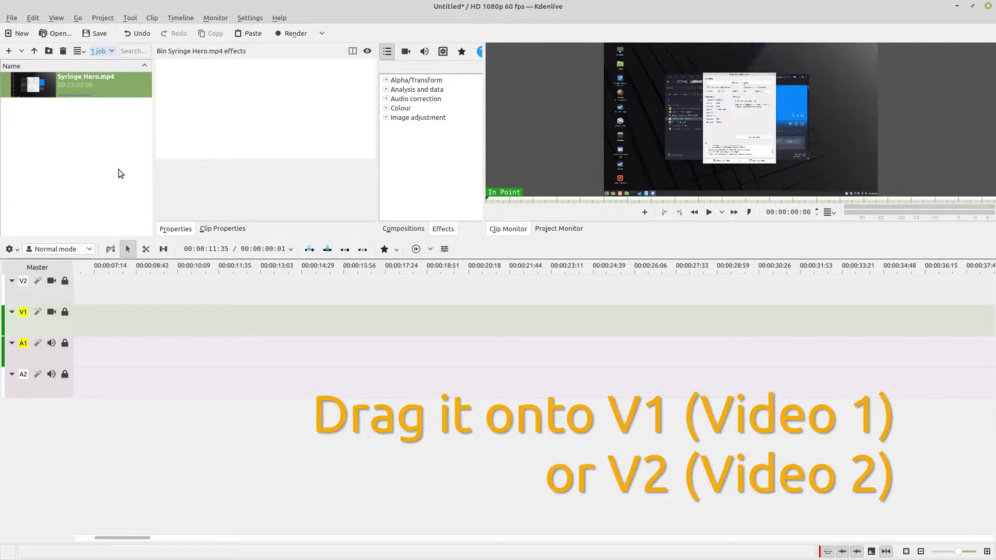
drag(44, 89, 73, 320)
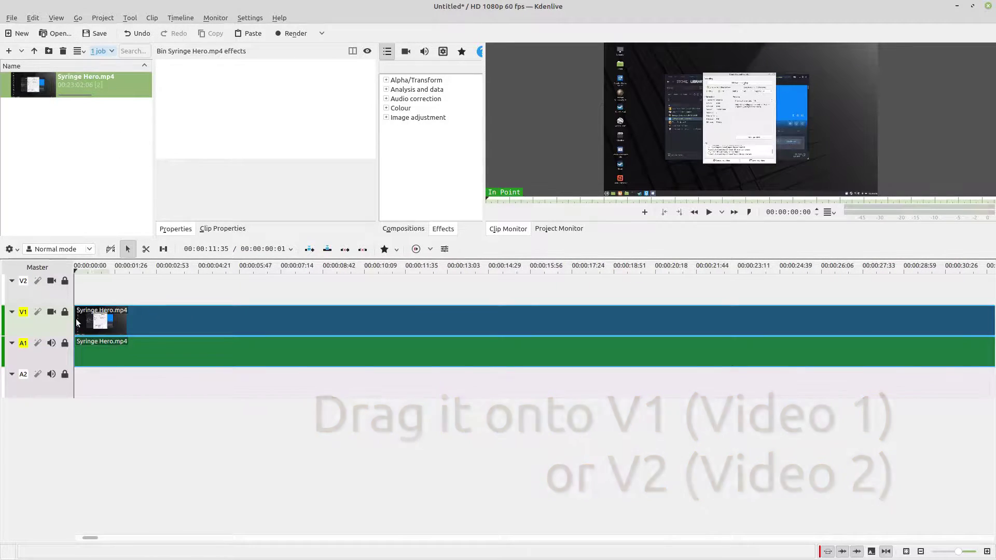
click(63, 153)
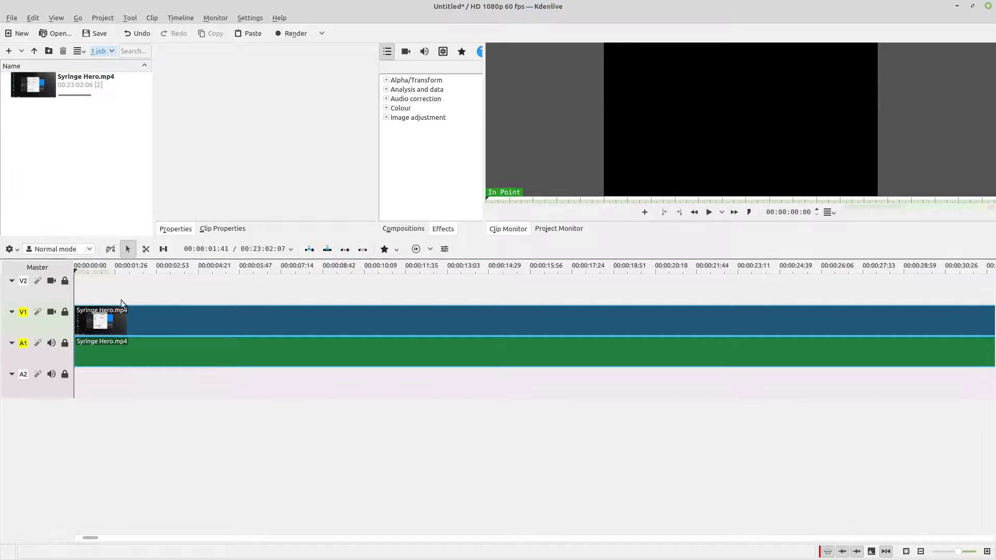
Ungroup the Syringe Hero.mp4 video and audio clips, and move the audio to track A2 and back to A1.
click(150, 316)
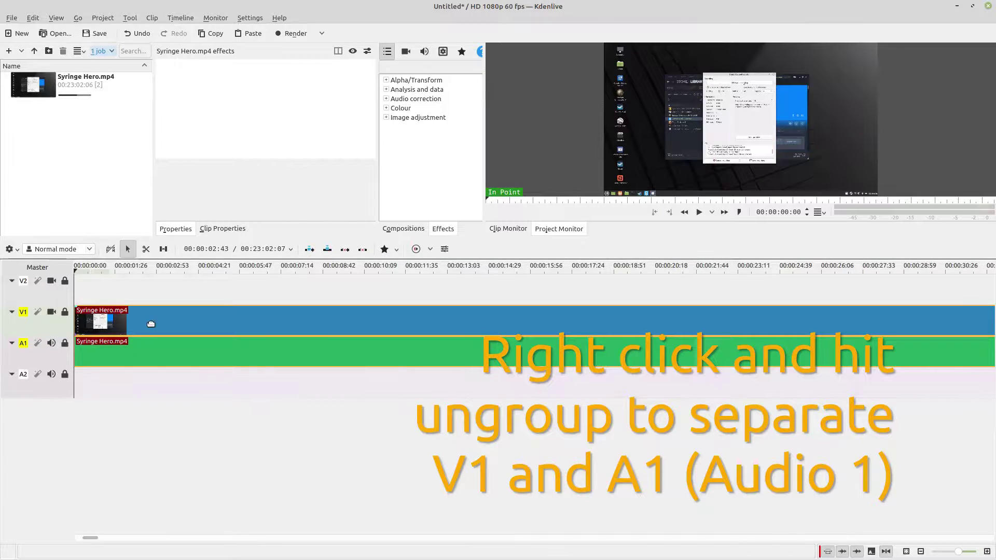
right_click(151, 325)
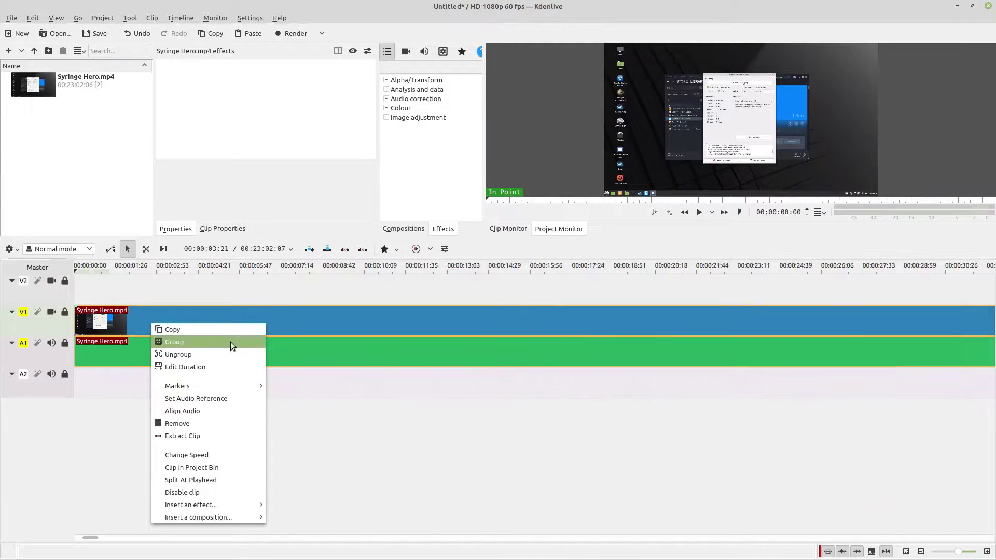
click(229, 356)
click(184, 358)
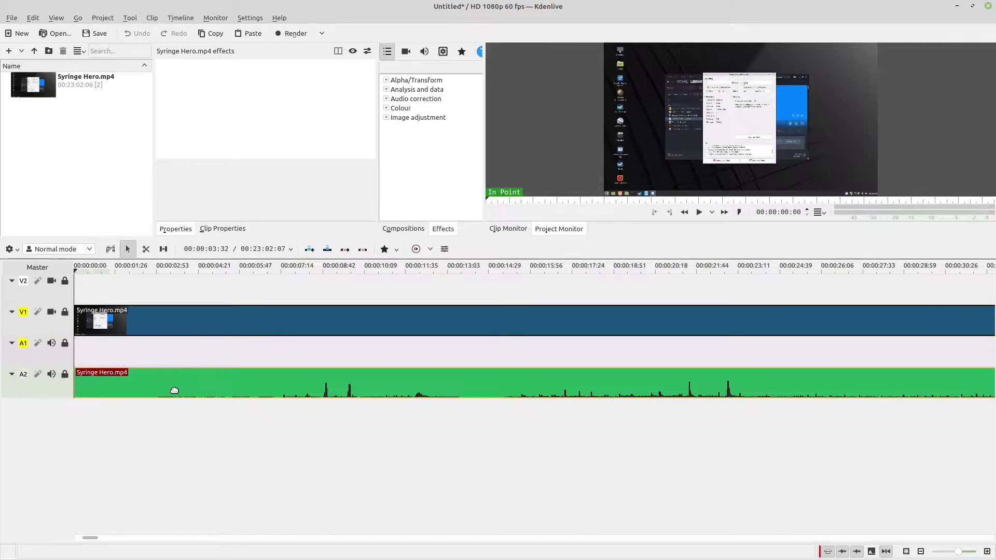
mouse_move(174, 314)
mouse_down()
mouse_move(171, 289)
mouse_move(173, 319)
mouse_up()
click(163, 297)
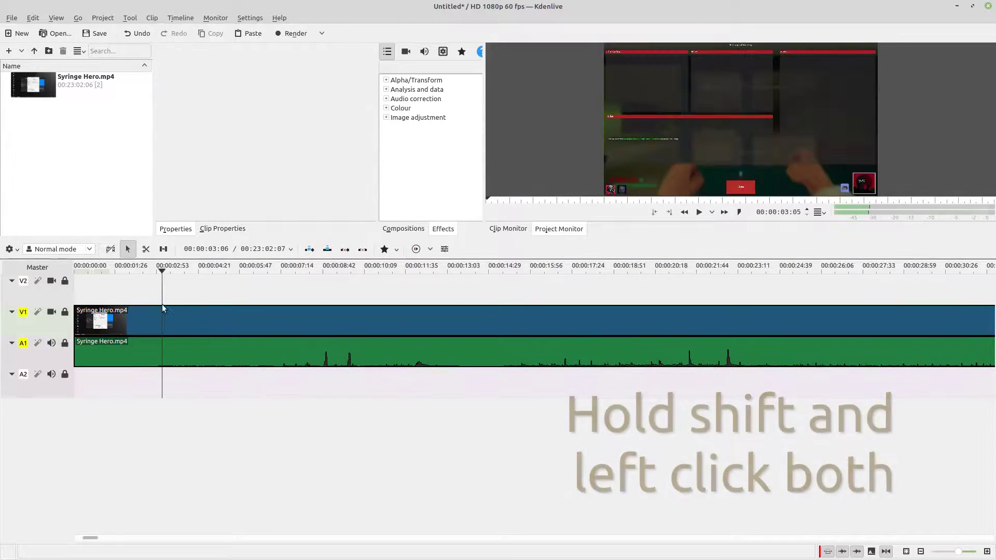
Select the video clip on V1 together with the audio clip on A1 and group them again.
click(148, 332)
shift+click(209, 348)
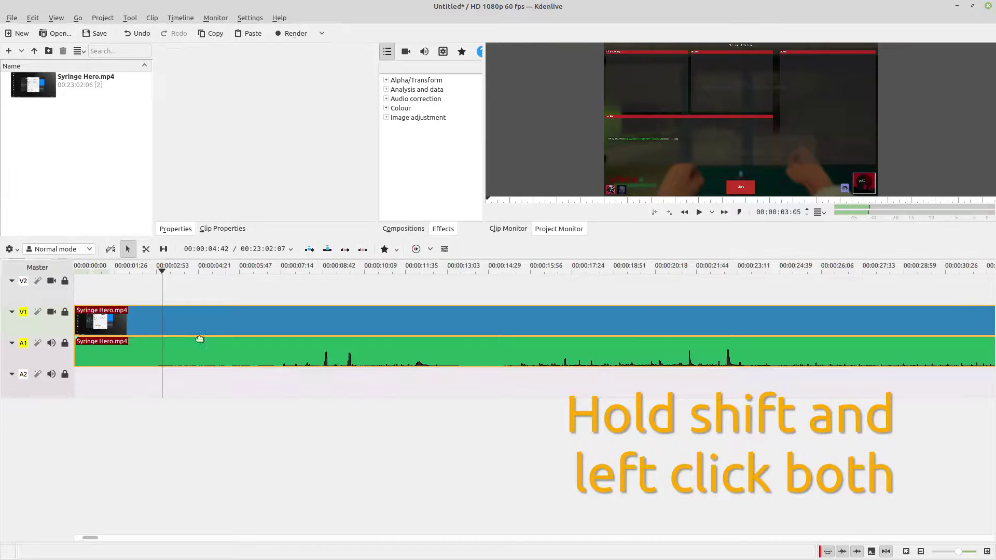
right_click(192, 328)
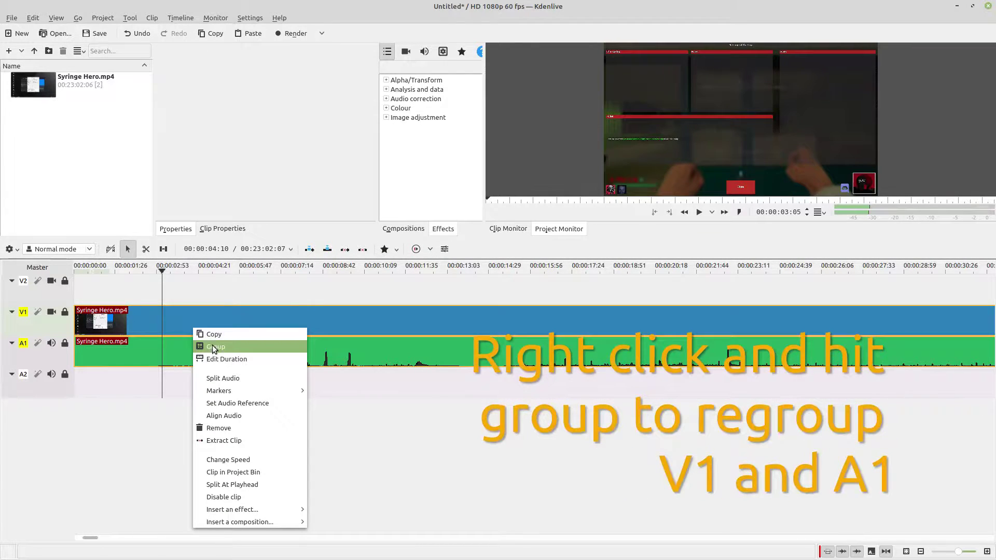
click(213, 347)
click(175, 290)
click(179, 331)
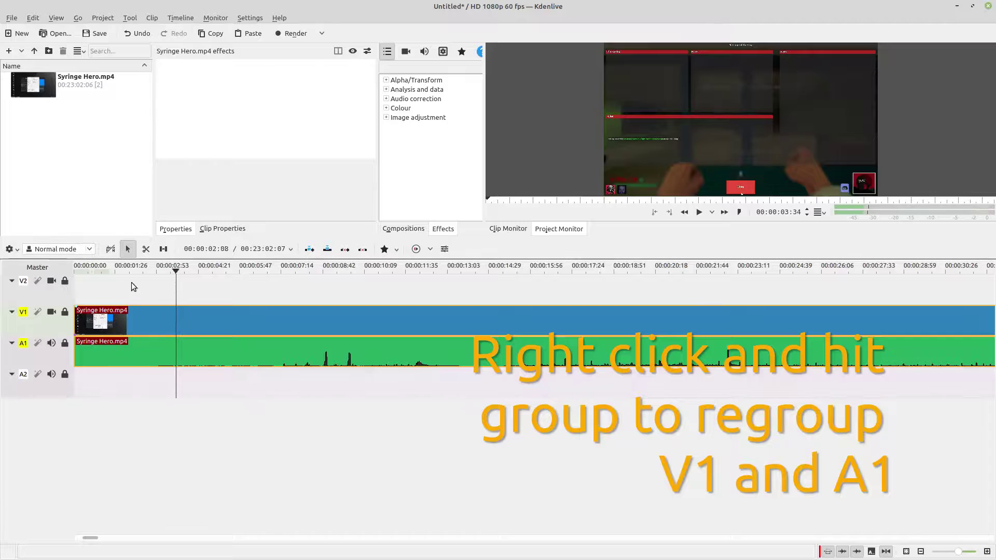
Preview the opening footage and split the grouped clips at 00:00:02:55.
click(121, 269)
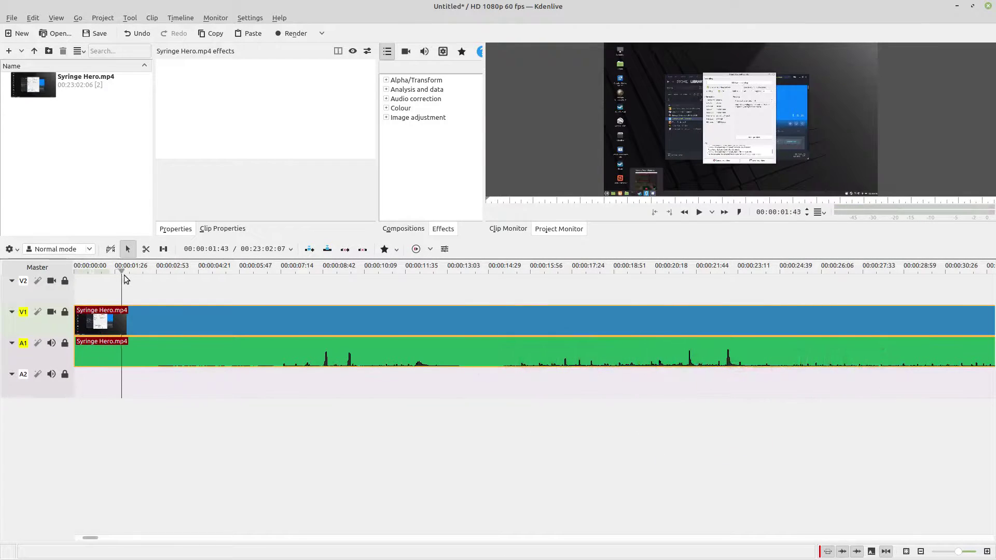
click(700, 212)
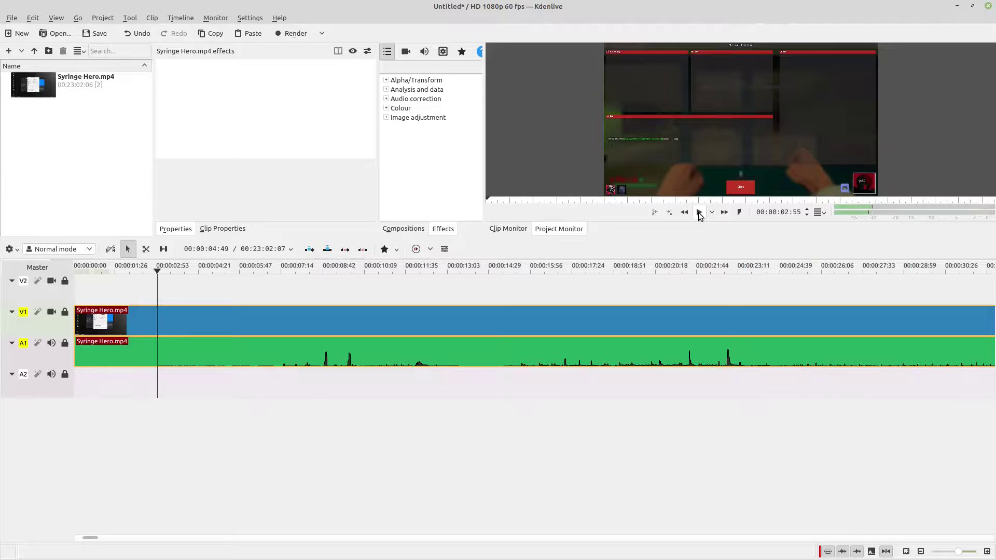
right_click(156, 323)
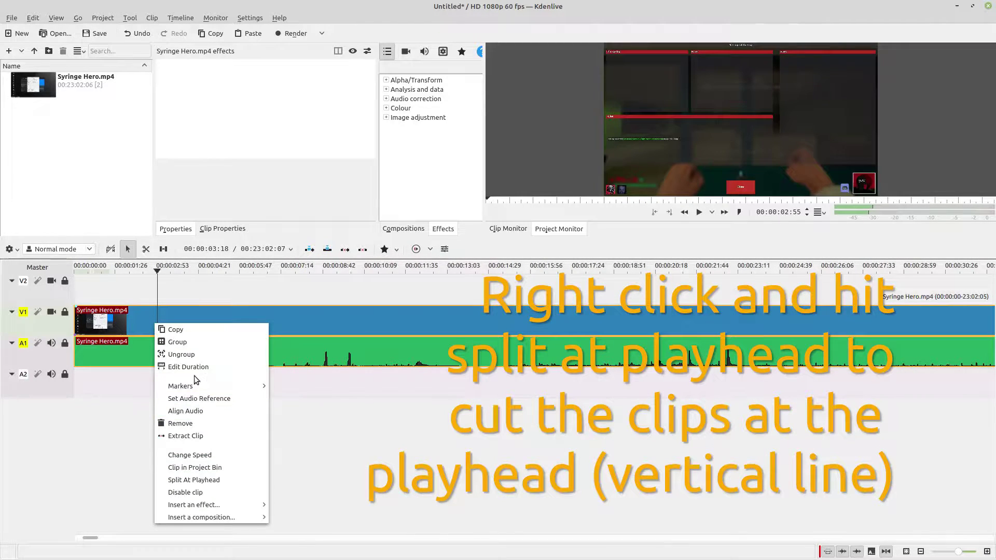
click(205, 479)
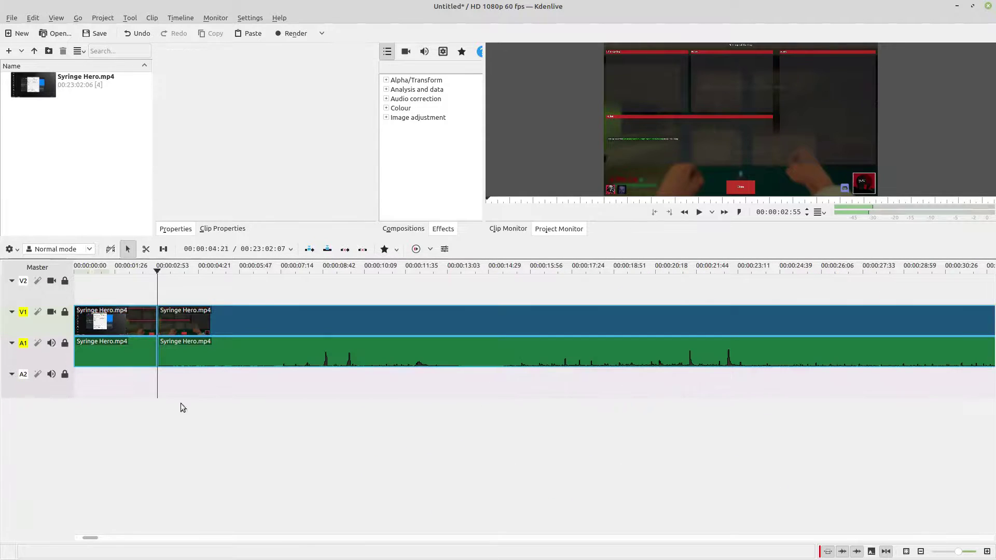
Remove the section before the cut and move the remaining footage to the start of the timeline.
right_click(128, 322)
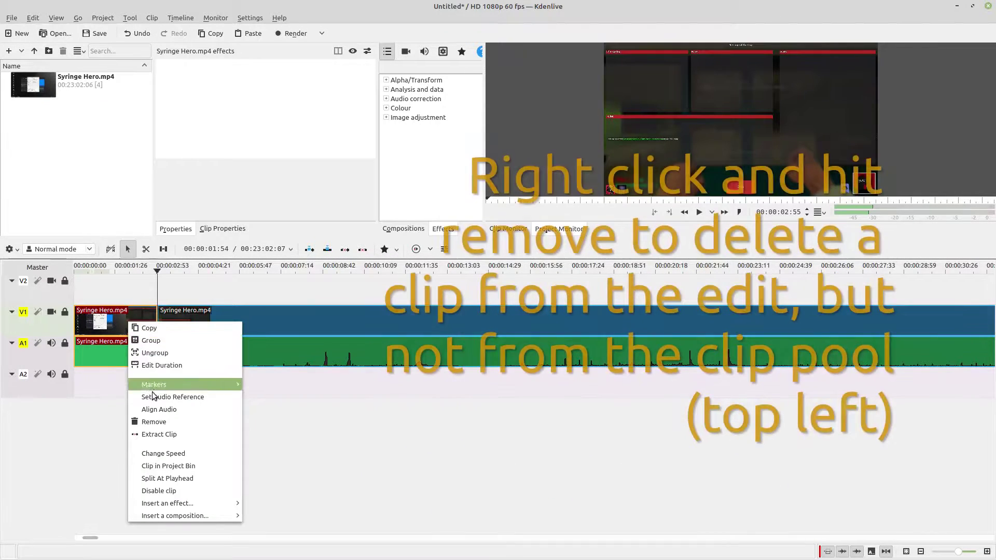
click(156, 421)
drag(212, 328, 130, 322)
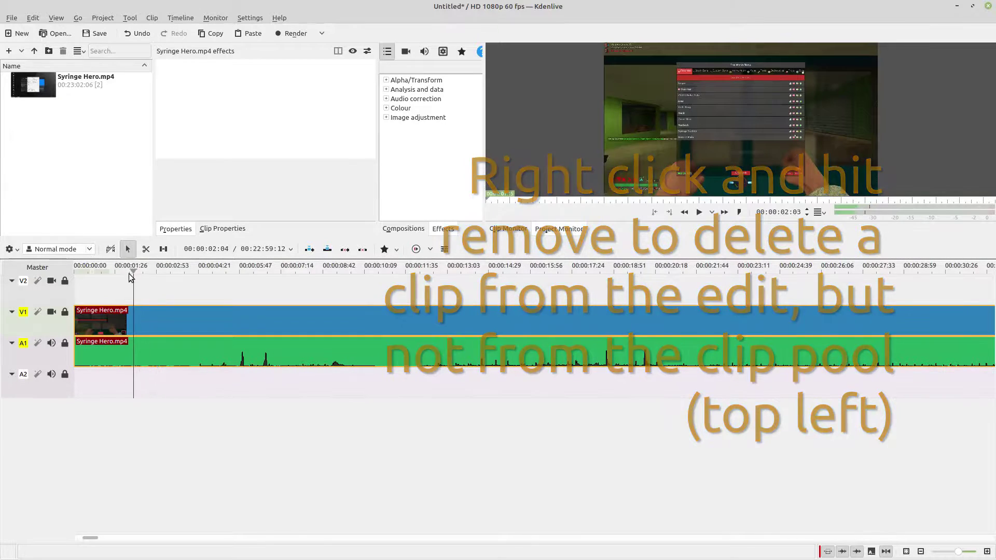
Preview the footage to find a moment where the player turns right and split the clips there at 00:00:08:16.
key(Home)
click(698, 212)
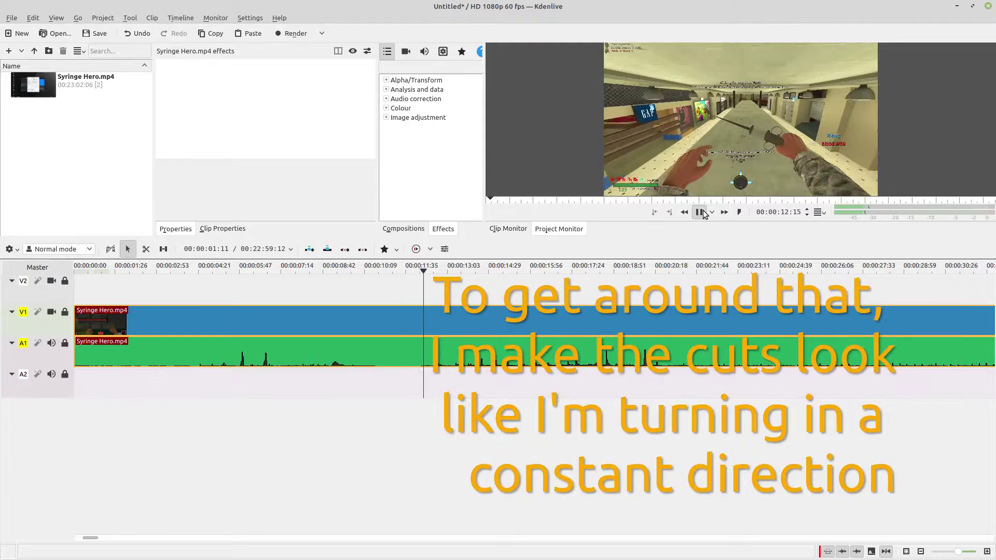
click(701, 212)
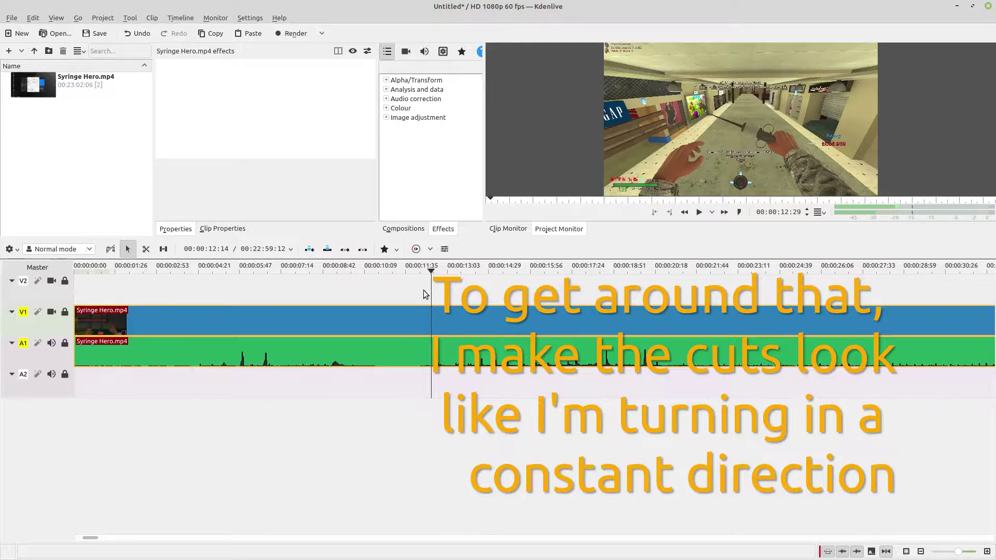
click(217, 271)
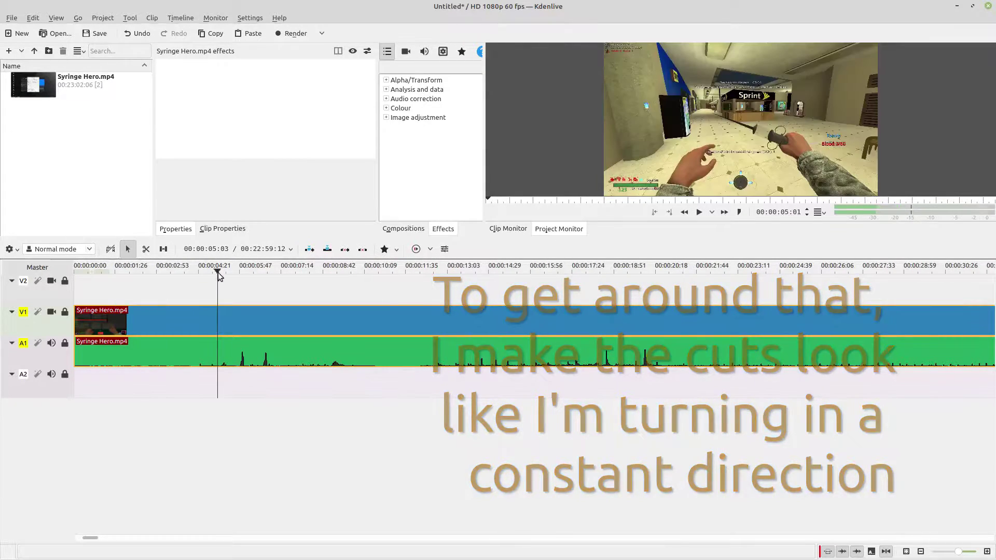
click(706, 213)
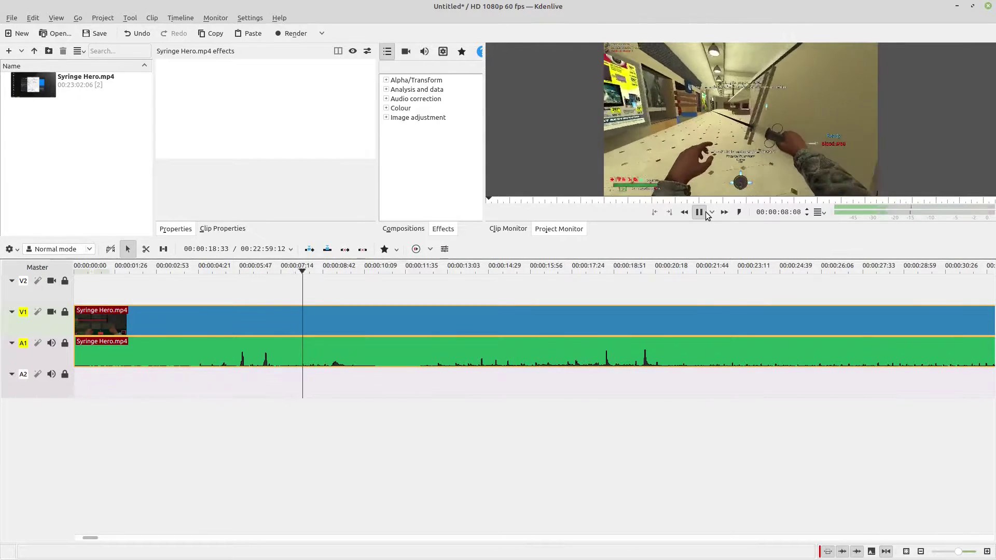
click(706, 212)
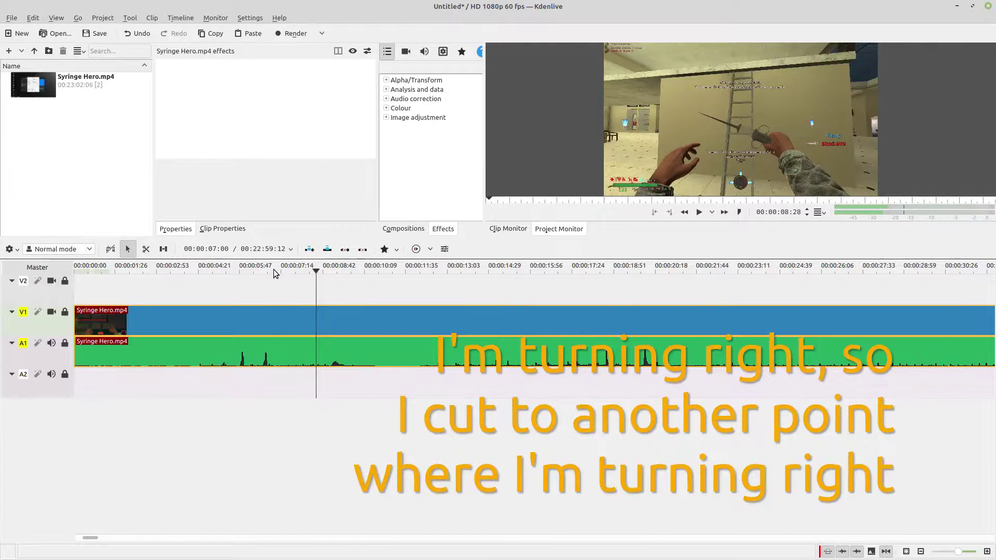
click(274, 270)
click(700, 212)
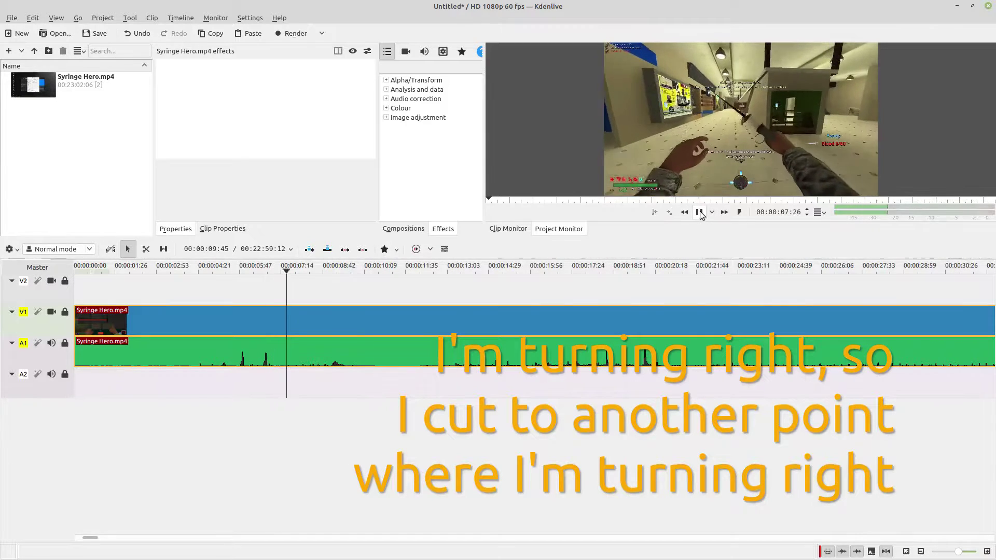
click(699, 211)
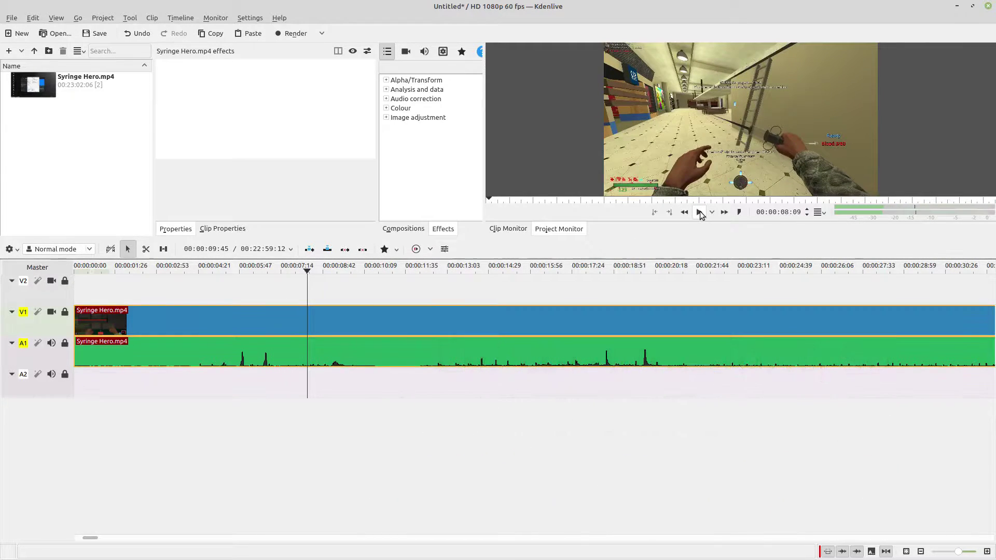
right_click(309, 318)
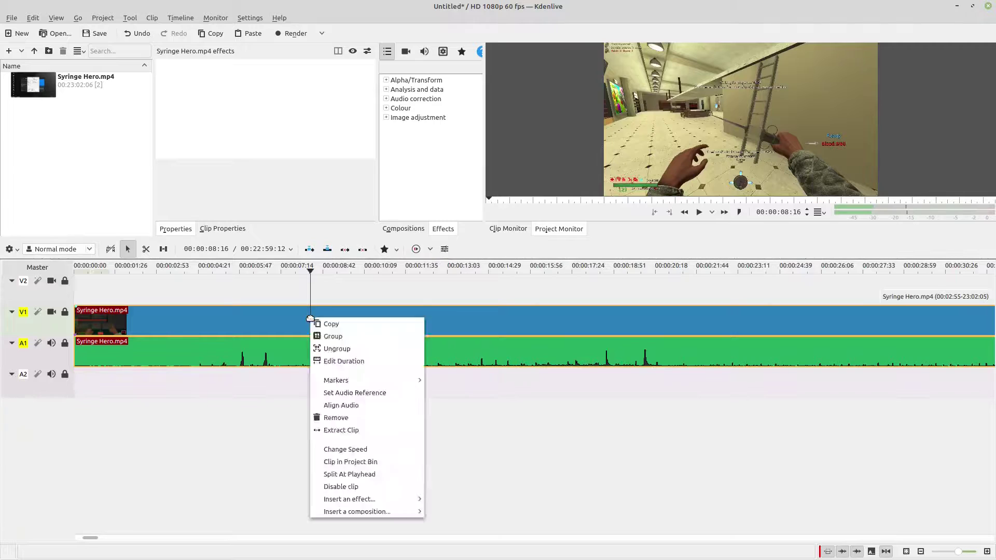
click(310, 318)
right_click(310, 317)
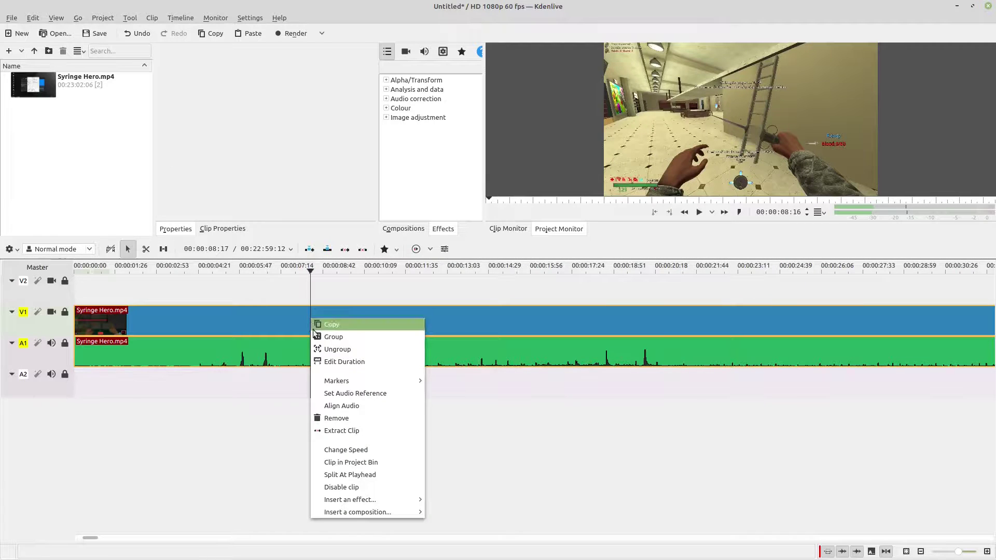
click(350, 479)
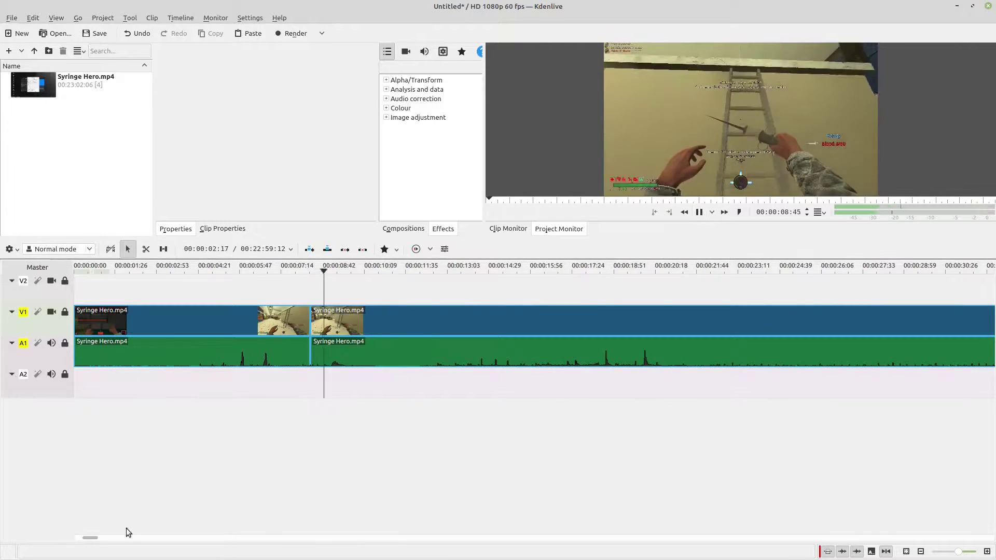
Find another right turn further along the footage and split the clips there at 00:00:17:11.
drag(94, 537, 97, 538)
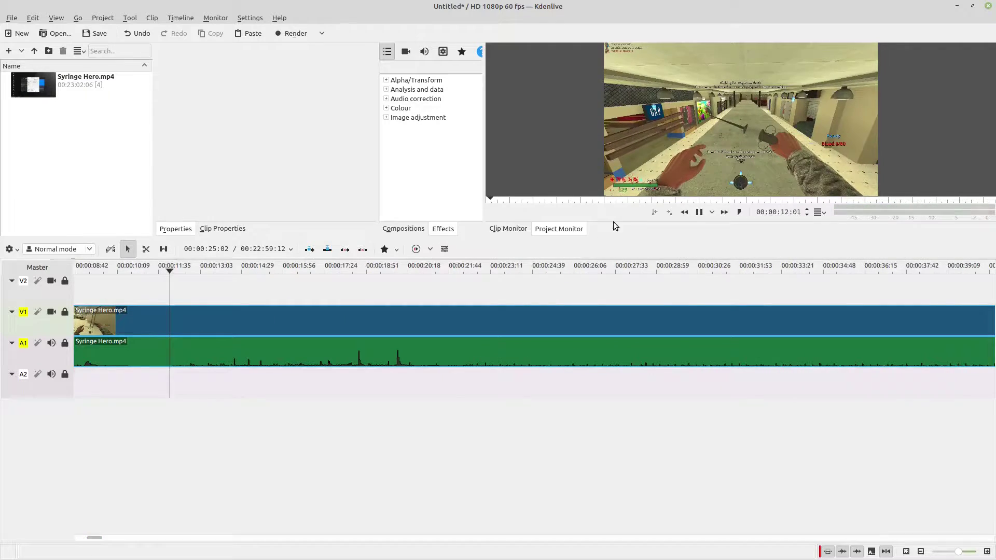
click(699, 212)
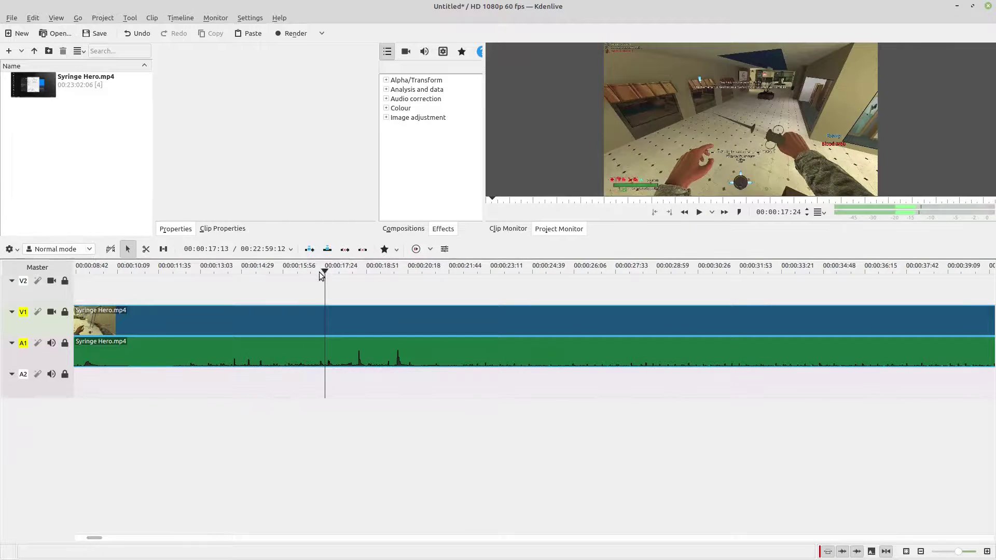
drag(321, 276, 316, 275)
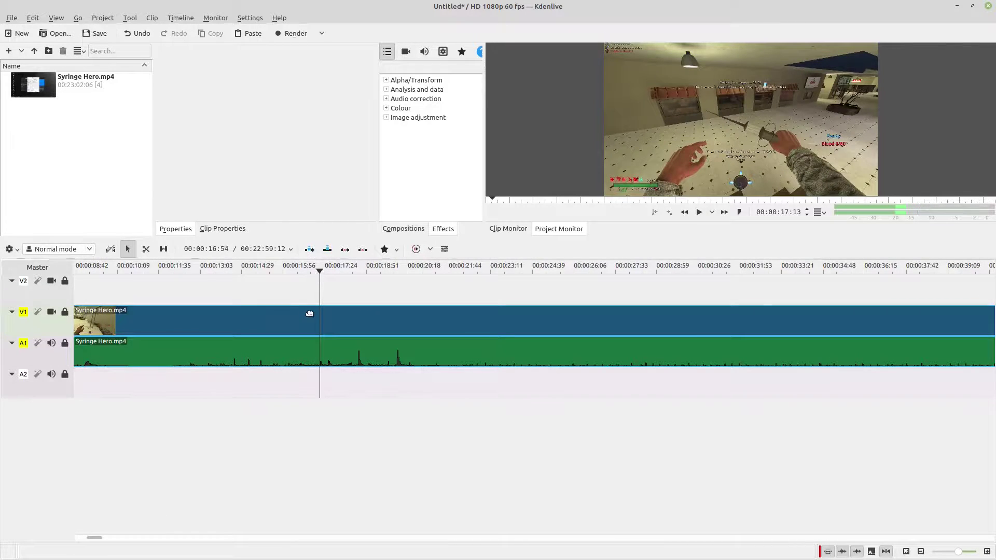
click(699, 212)
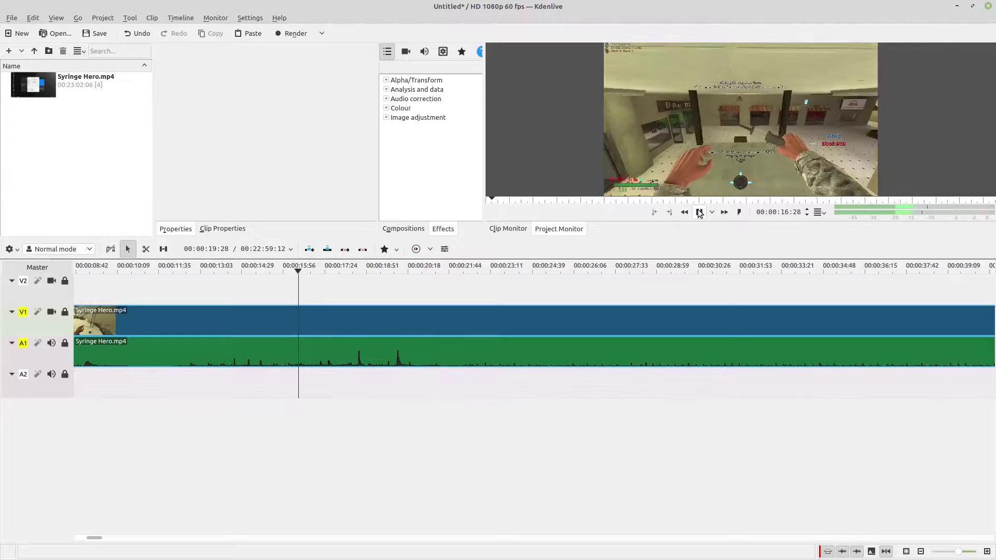
click(698, 213)
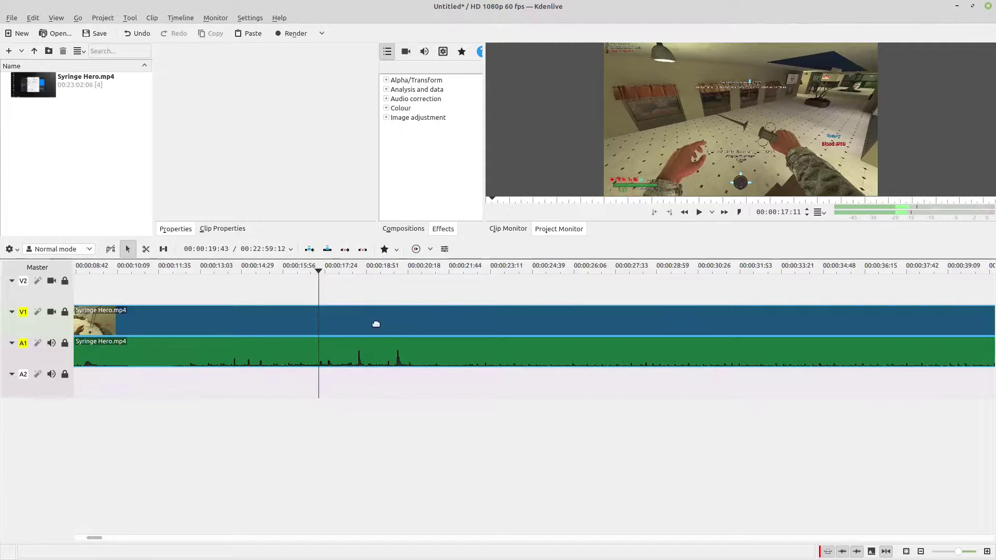
right_click(317, 321)
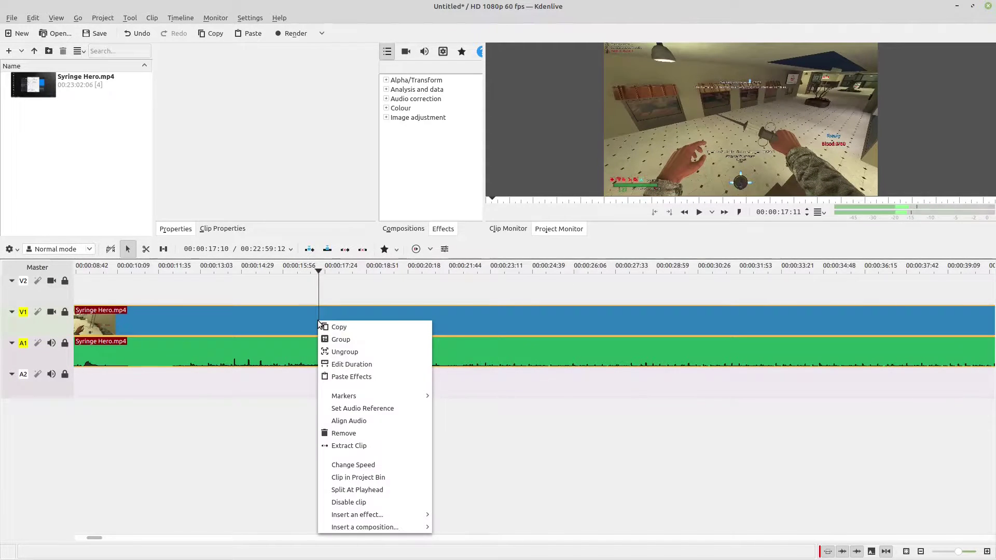
click(372, 489)
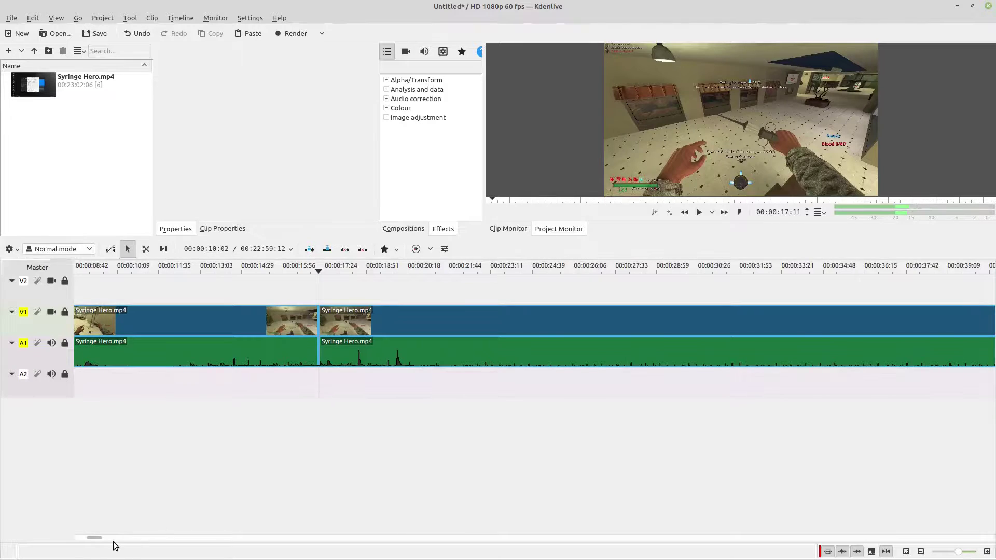
Move the section between the two right-turn cuts to spare tracks, join the remaining footage to the first turn, and remove the unwanted section.
drag(95, 541, 94, 542)
drag(315, 341, 309, 296)
drag(506, 323, 234, 290)
right_click(234, 290)
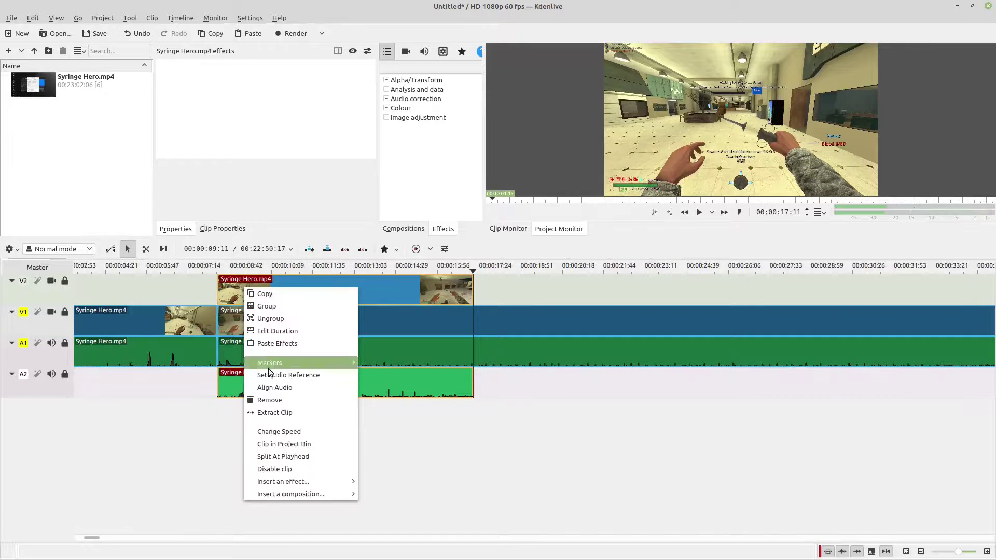
click(278, 399)
Play the footage from just before the joined right turns to check that the cut looks like one continuous motion.
click(208, 269)
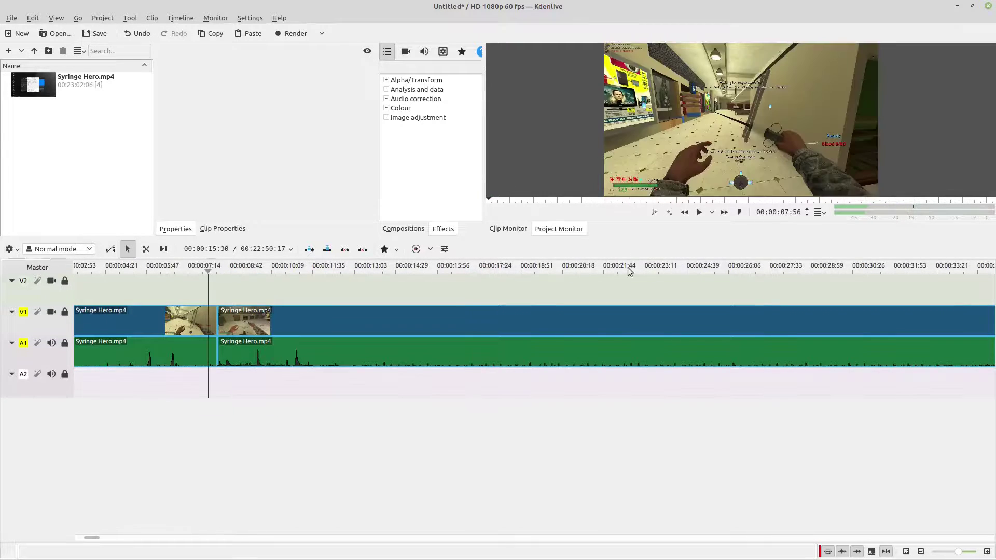
click(699, 212)
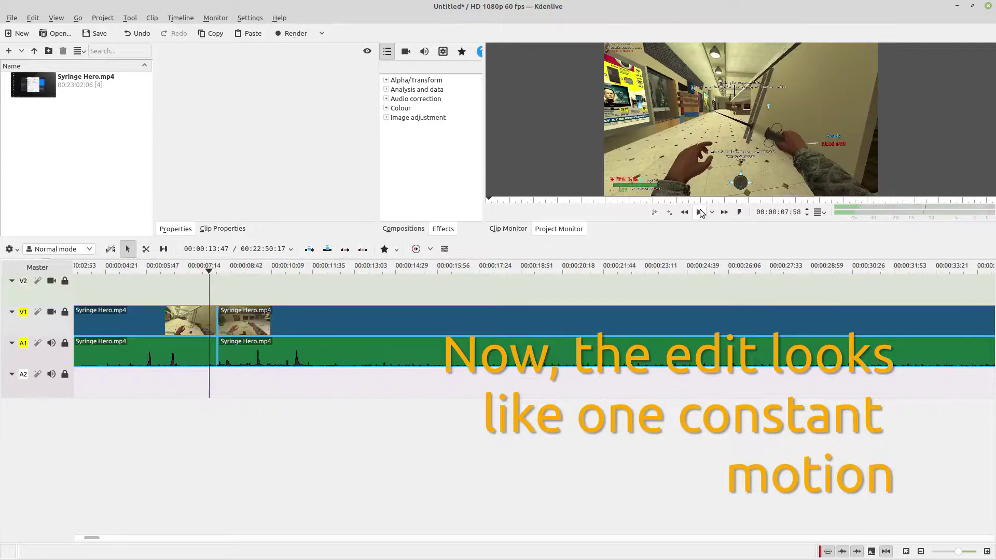
click(698, 212)
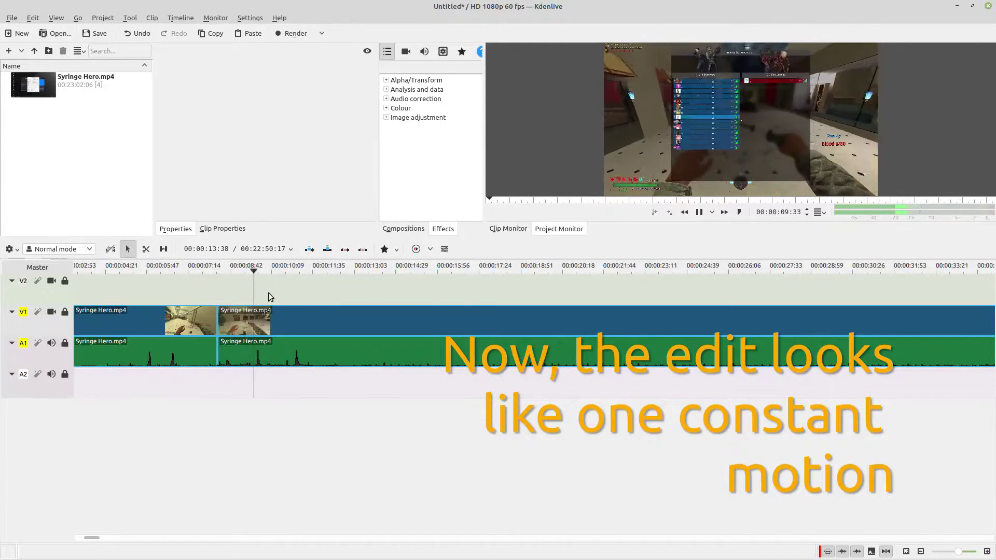
click(700, 212)
click(699, 213)
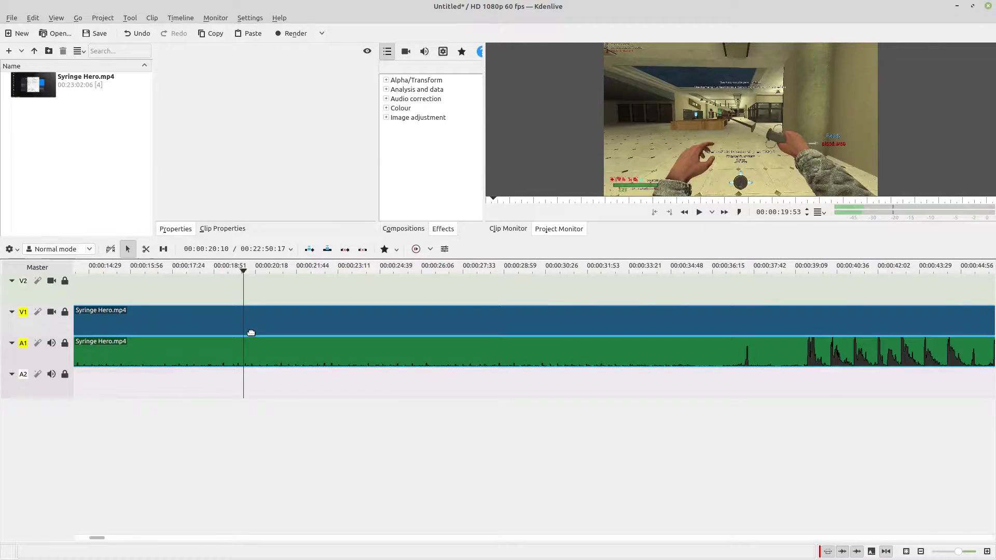
Apply the Blur image adjustment effect to the long clip after the cut and set its amount to 1000.
click(251, 333)
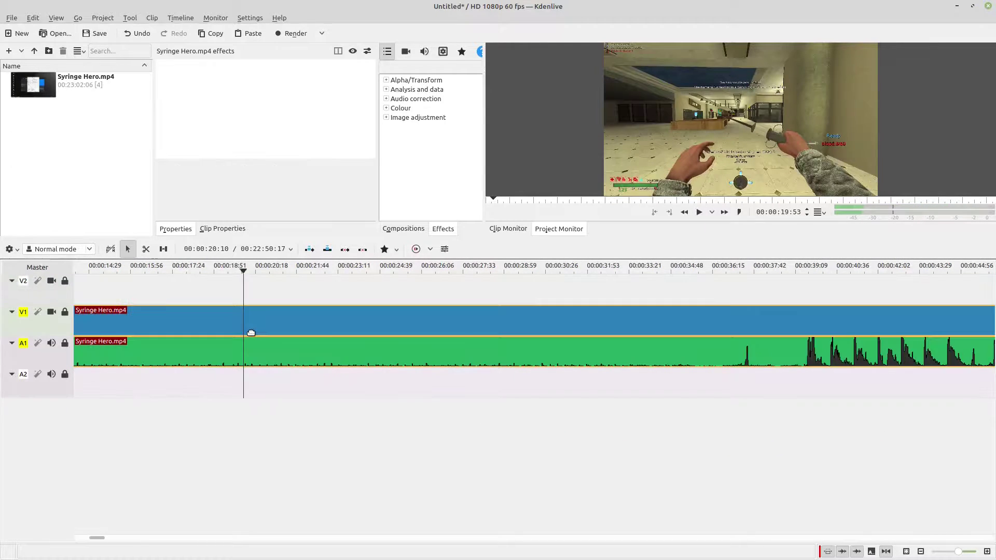
click(386, 118)
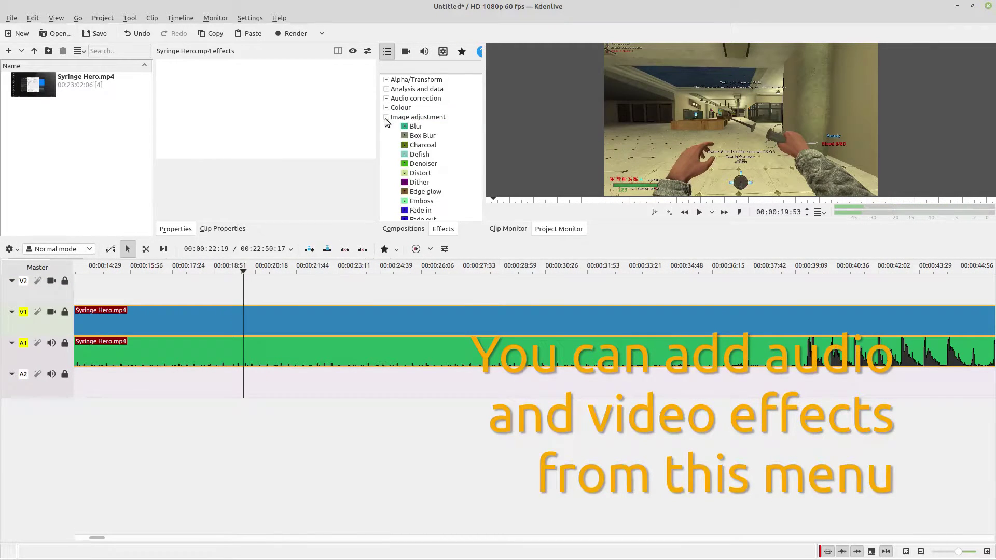
double_click(416, 128)
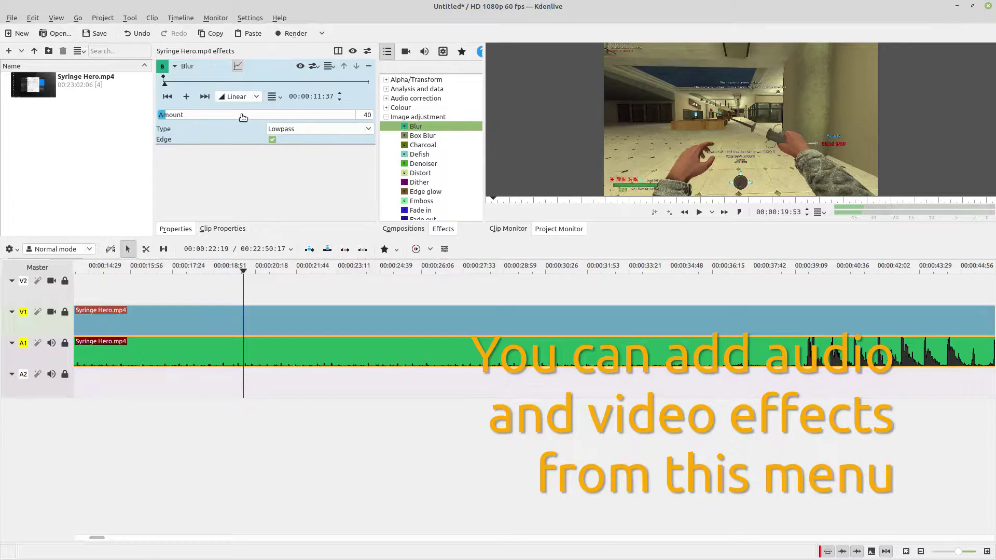
drag(242, 116, 312, 118)
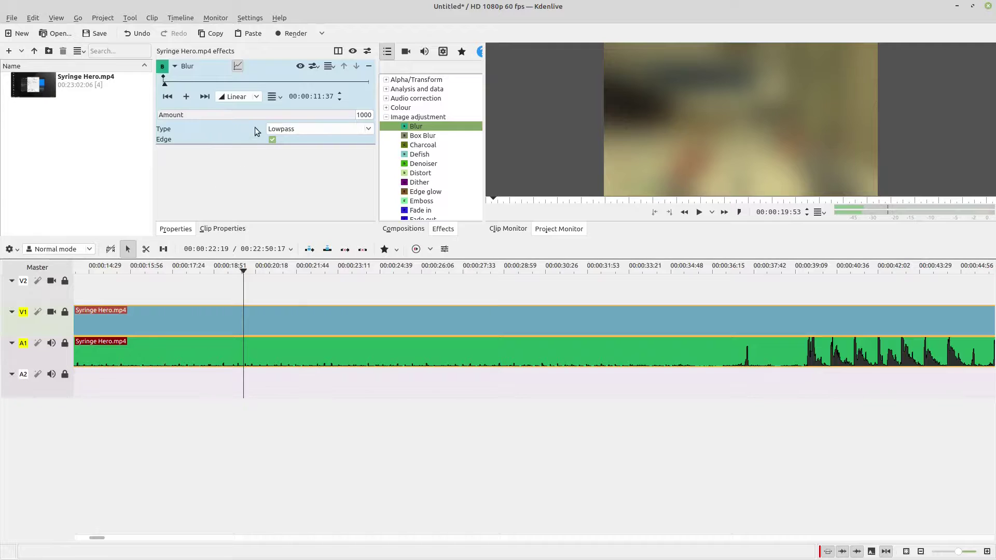
Reduce the blur amount to 0 and remove the Blur effect from the clip.
drag(312, 116, 193, 121)
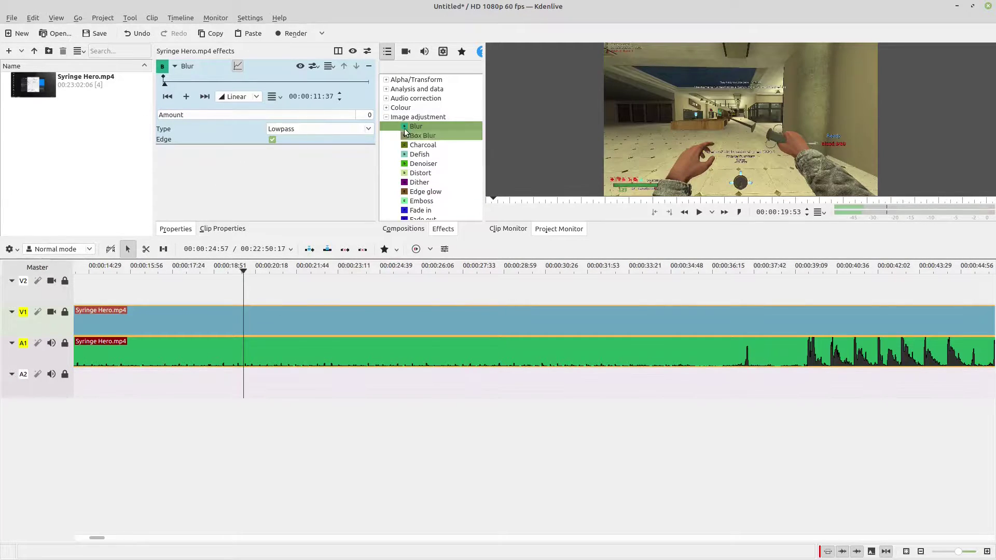
click(368, 67)
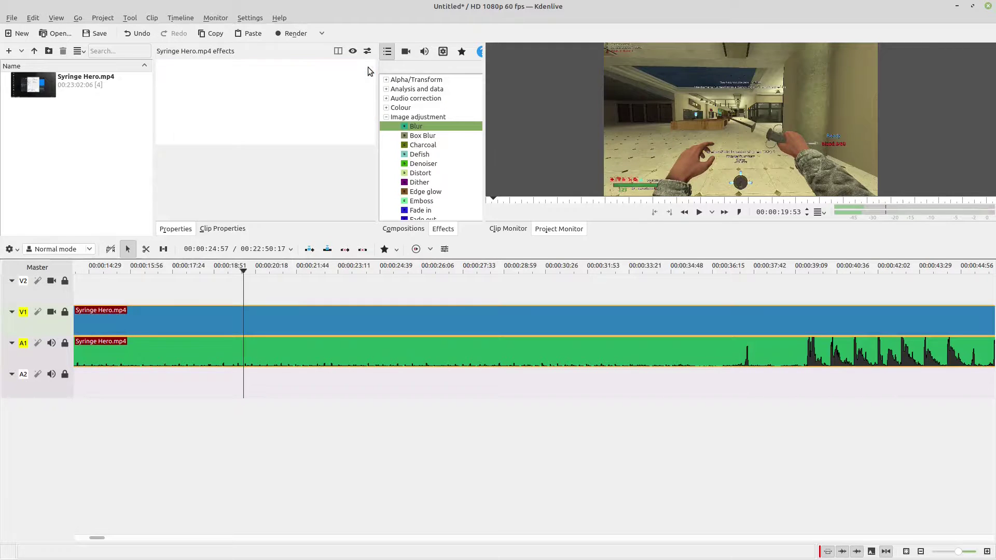
click(384, 117)
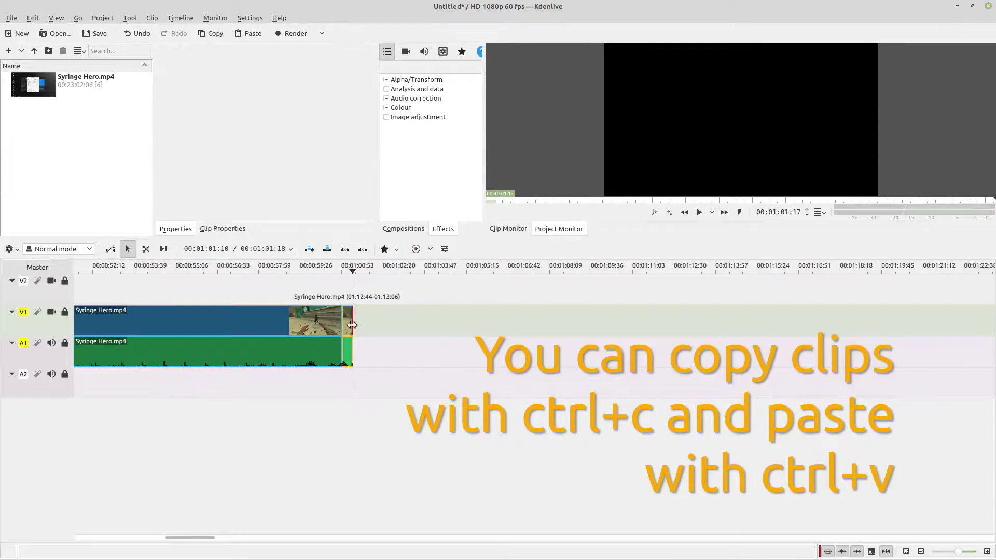
Paste three copies of the short end clip, line them up directly behind the original, and preview the repetition.
key(ctrl+v)
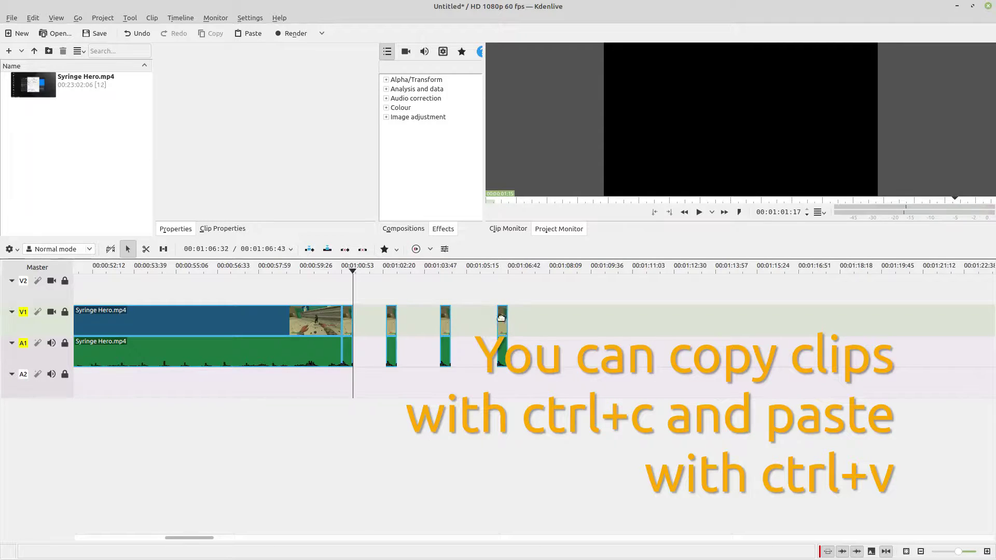
drag(385, 325, 352, 325)
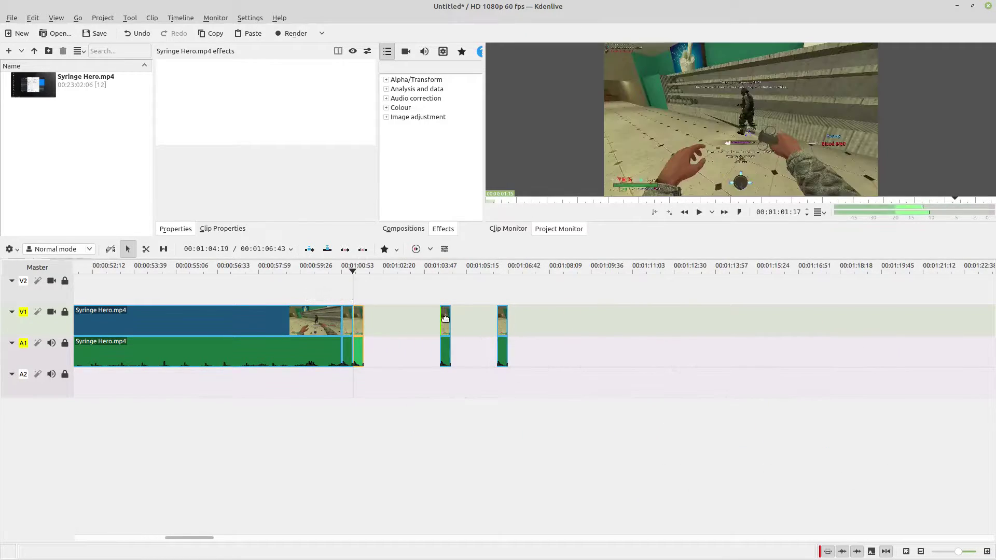
drag(445, 322, 364, 320)
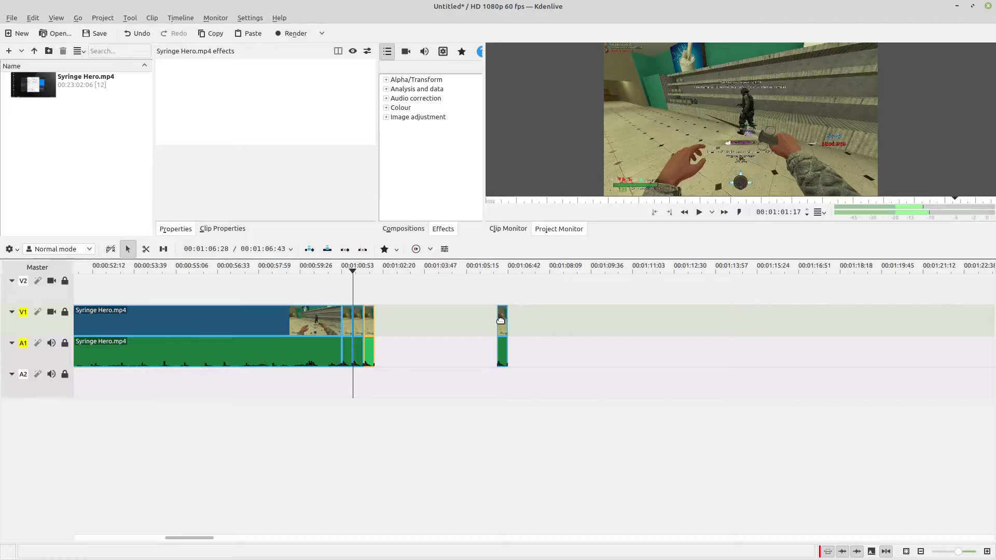
drag(500, 320, 377, 320)
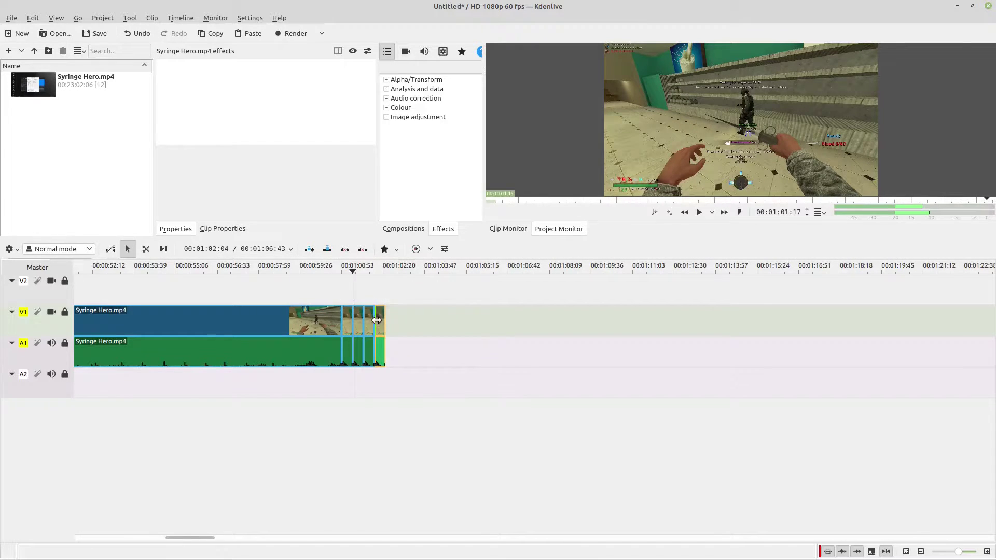
click(327, 274)
click(700, 213)
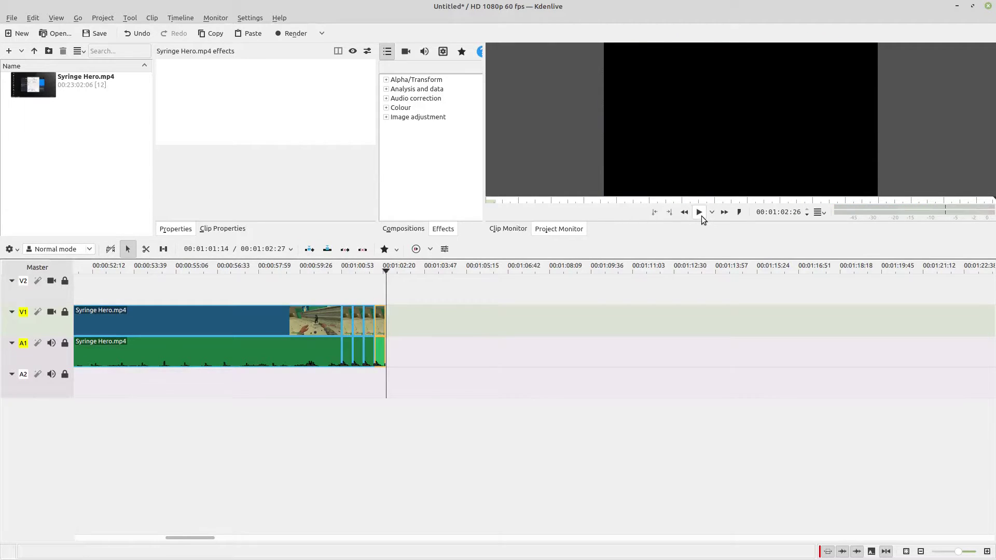
Paste another copy of the short clip, reverse it, attach it to the end of the repeated clips, and preview the result.
key(ctrl+v)
right_click(468, 321)
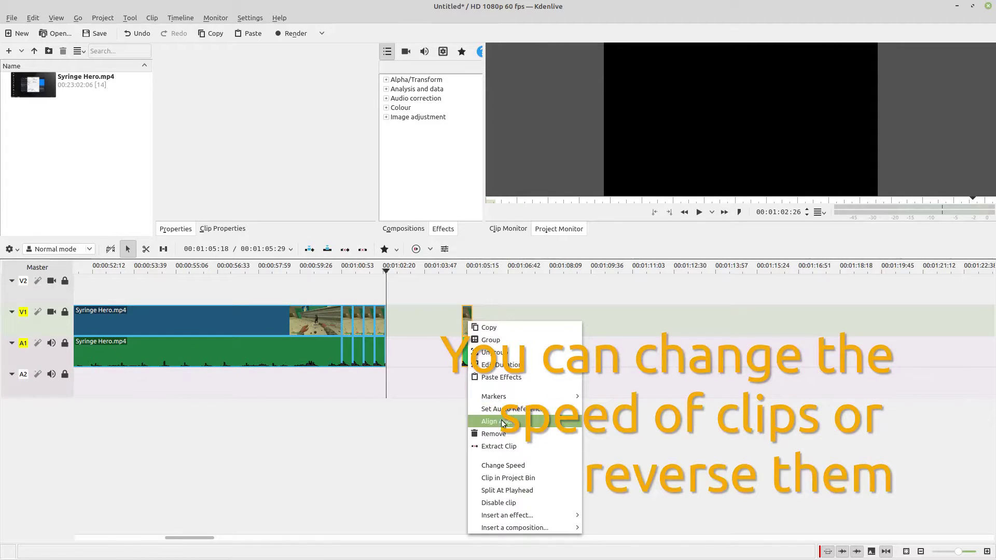
click(509, 464)
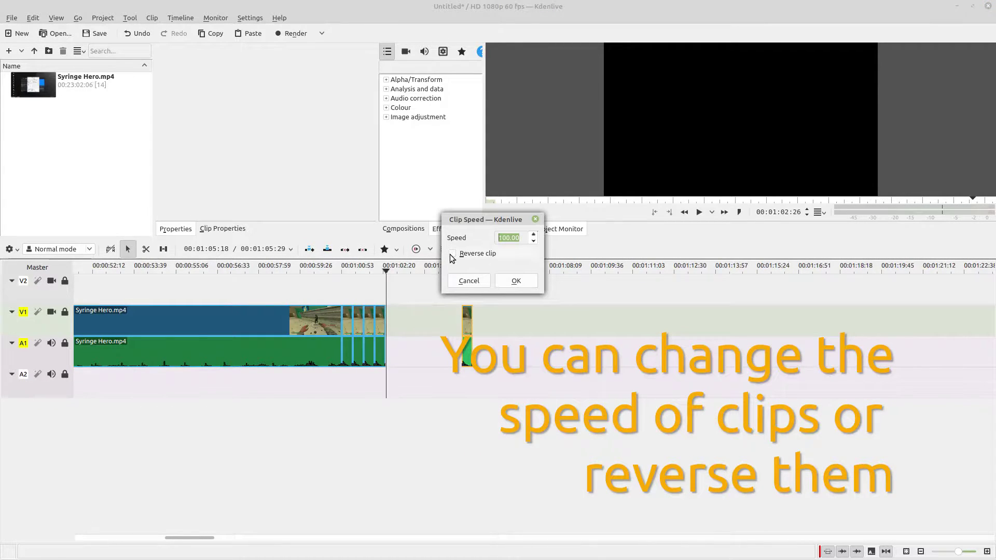
click(515, 282)
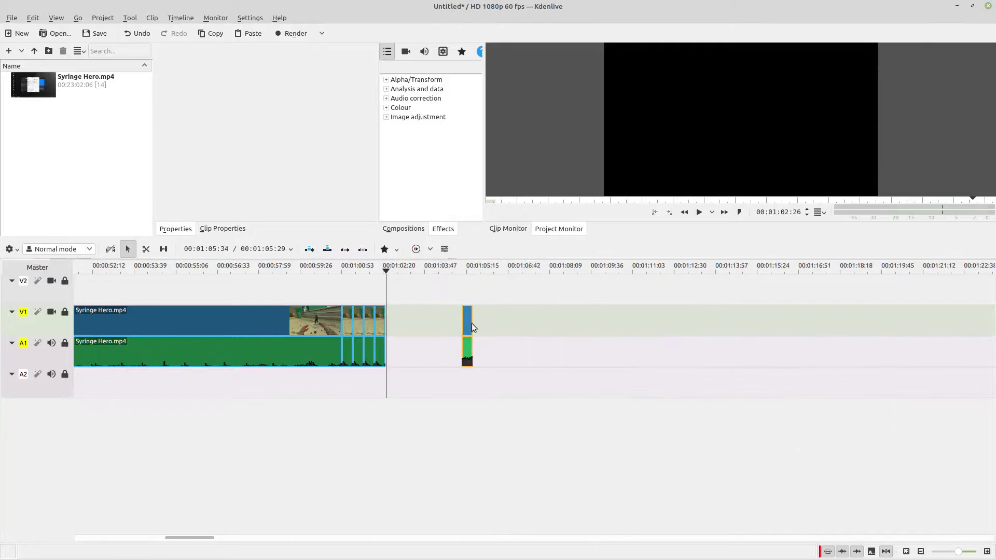
drag(471, 323, 387, 324)
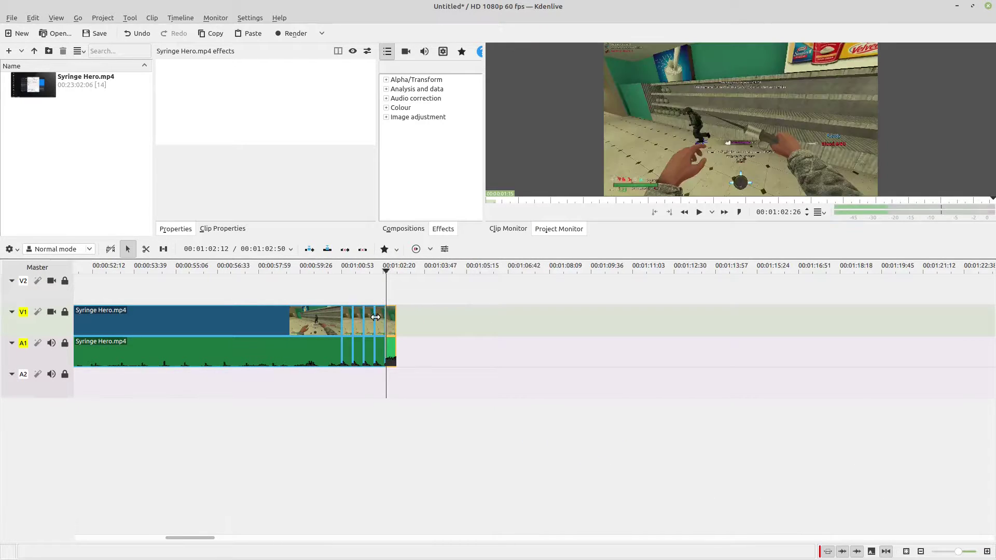
click(379, 318)
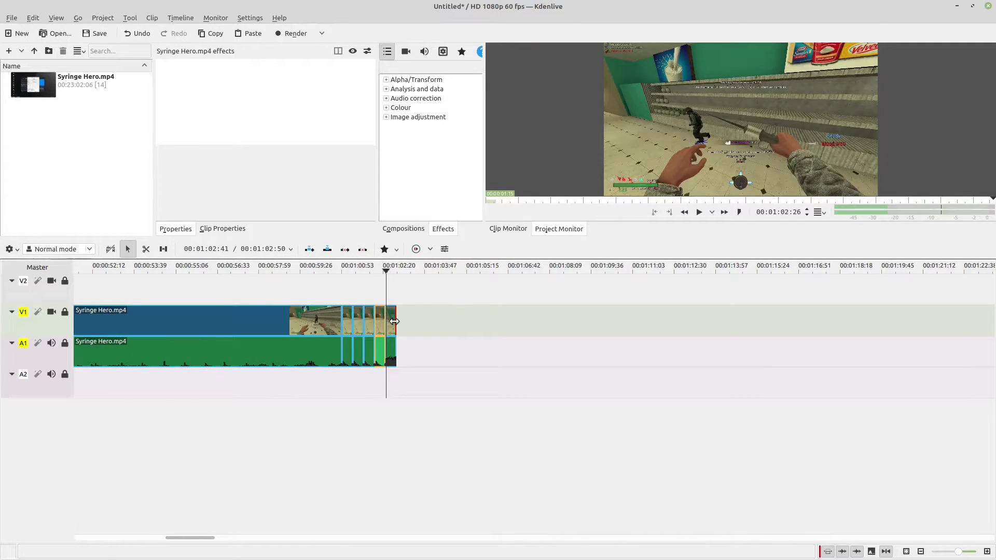
drag(370, 270, 377, 271)
click(699, 213)
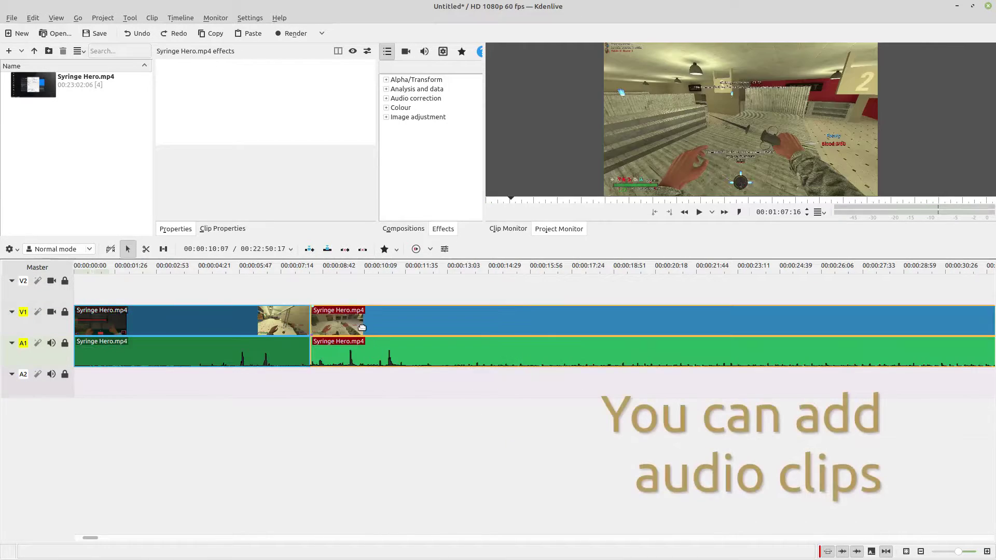
Ungroup the video and audio of the clip after the cut and remove its audio.
right_click(359, 324)
click(361, 352)
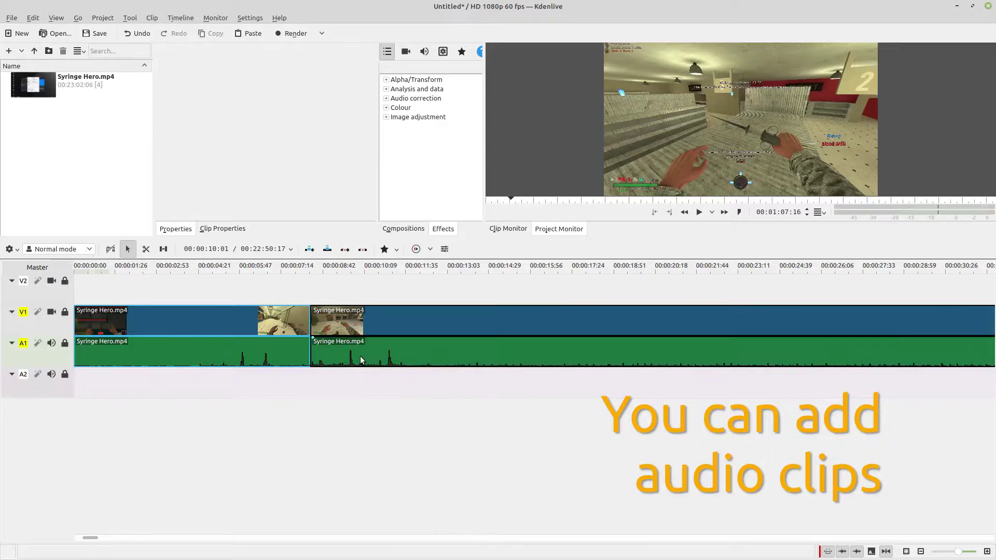
right_click(360, 356)
click(391, 456)
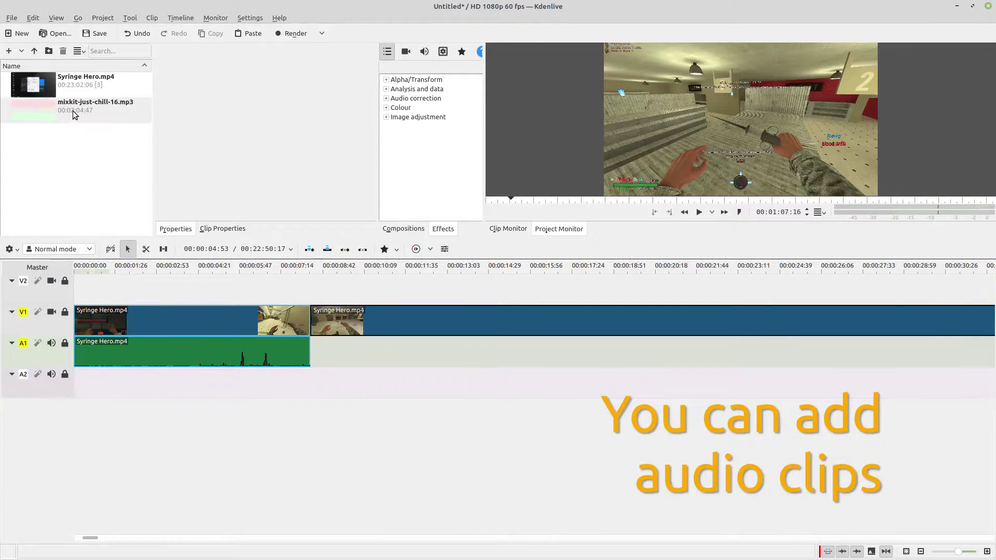
Place mixkit-just-chill-16.mp3 on track A1 at the start of the second video clip and preview the transition.
drag(73, 111, 313, 344)
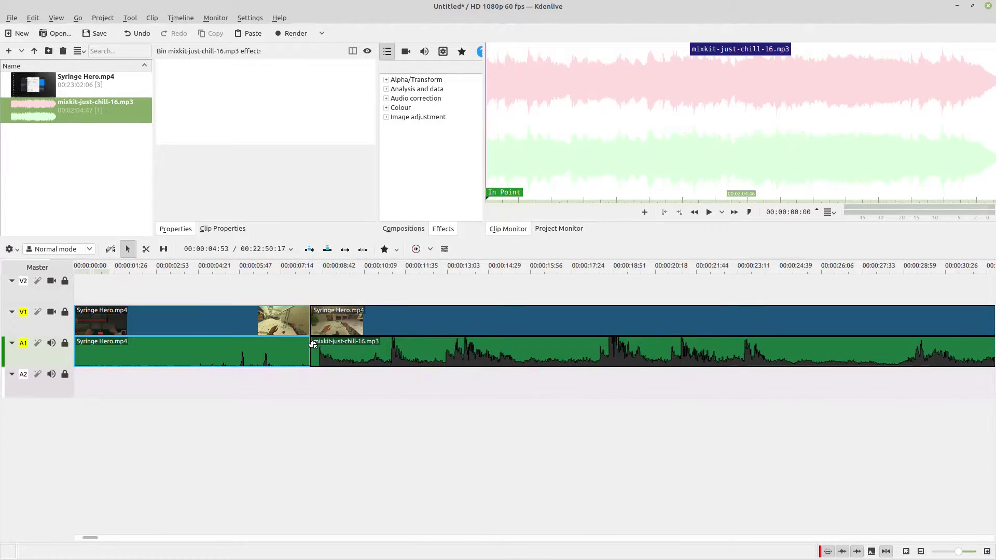
click(305, 271)
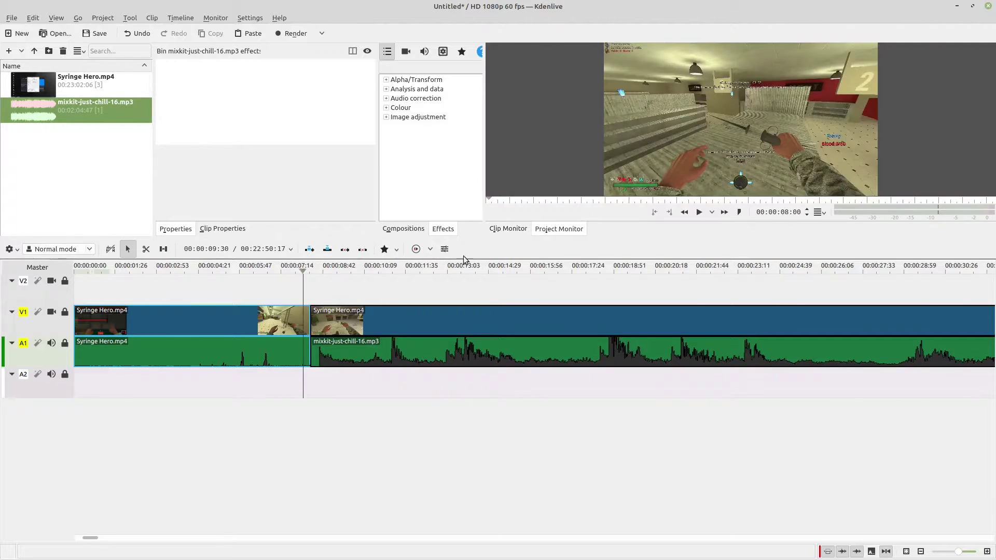
click(700, 212)
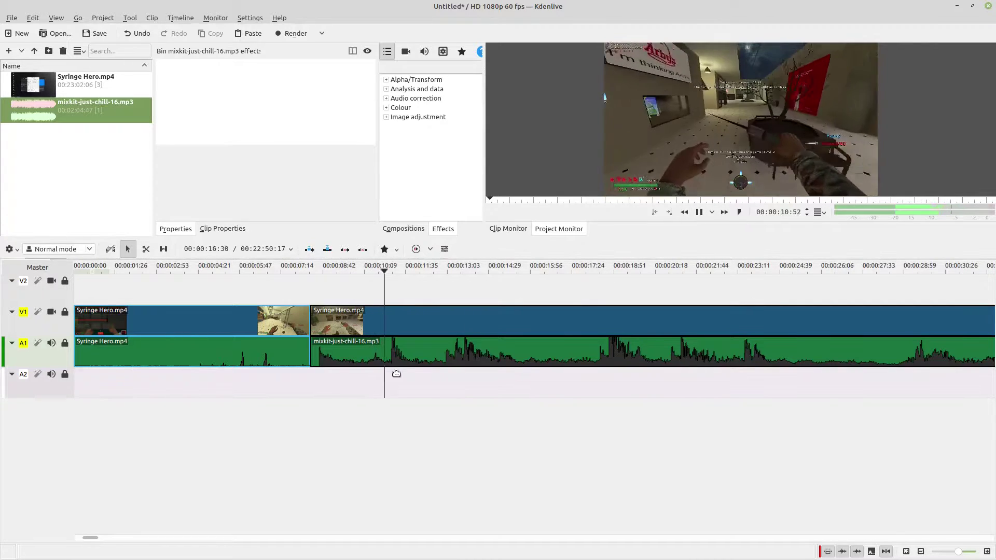
Listen to the ending of the music clip and add a long fade-out to its end.
drag(89, 539, 150, 538)
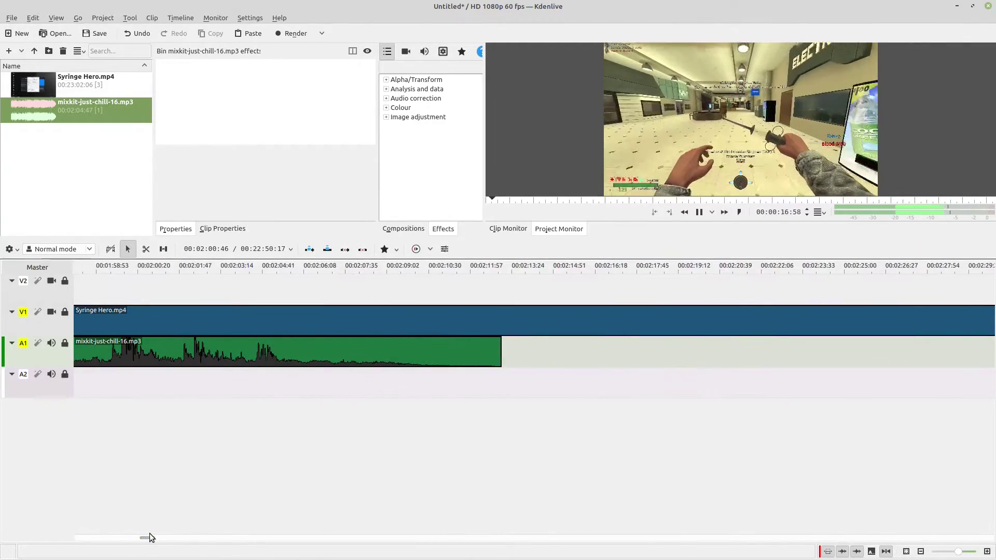
click(222, 270)
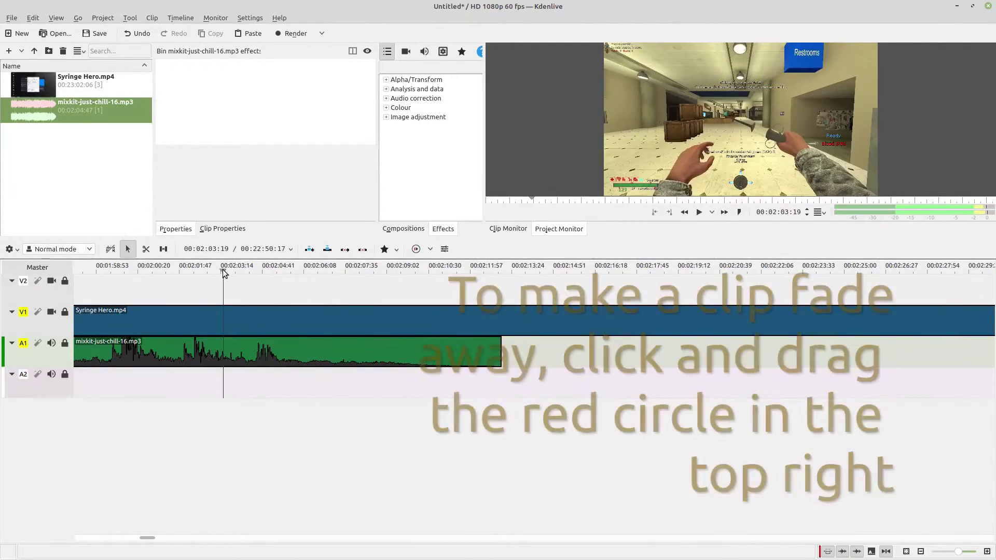
click(699, 213)
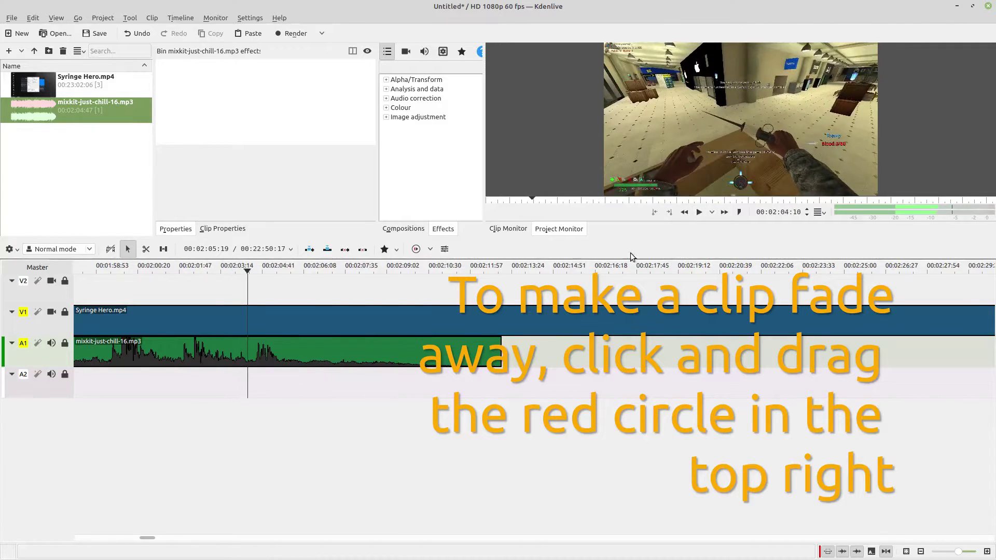
drag(497, 341, 122, 393)
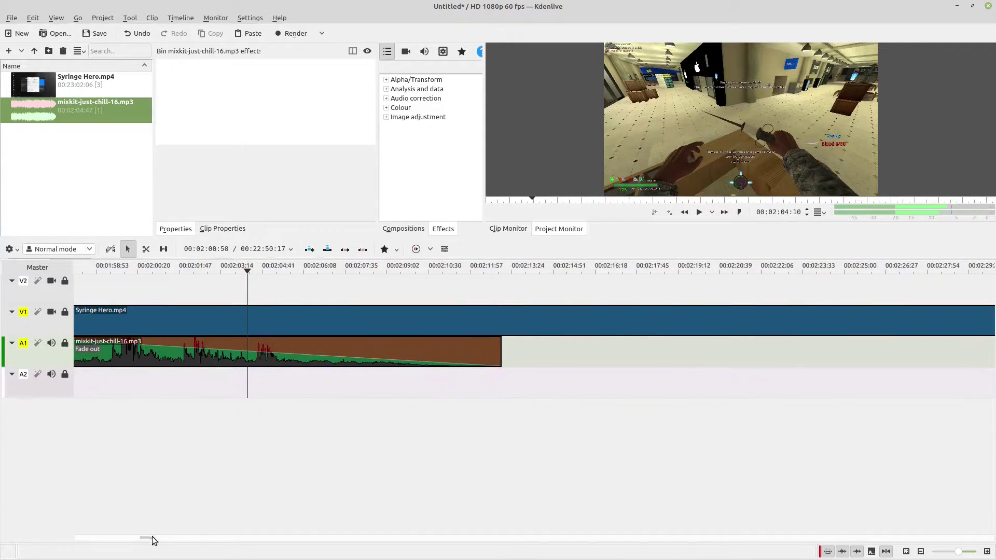
Play the footage from 00:01:55:22 to review the music's fade-out, and return to the early part of the timeline.
drag(152, 537, 141, 538)
click(335, 268)
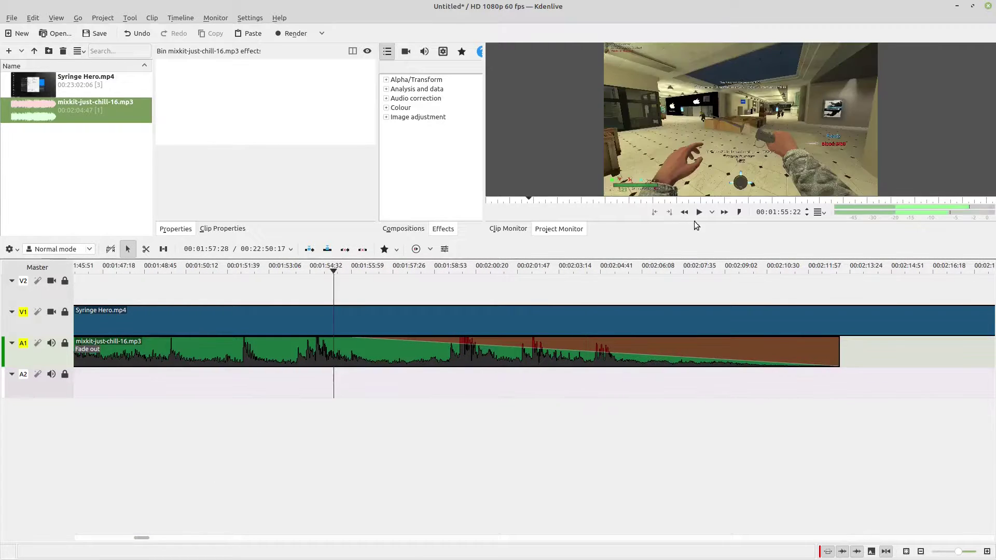
click(699, 213)
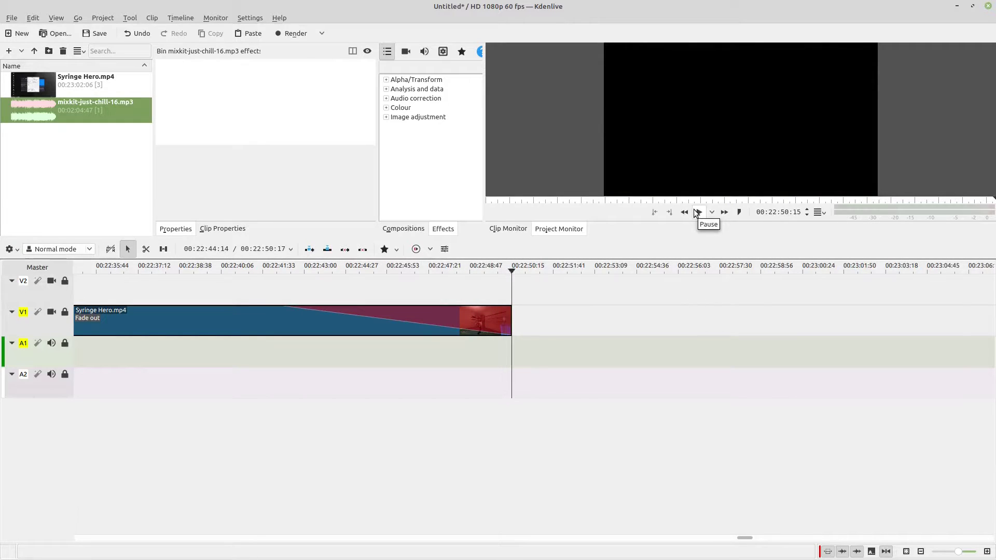
drag(741, 538, 65, 538)
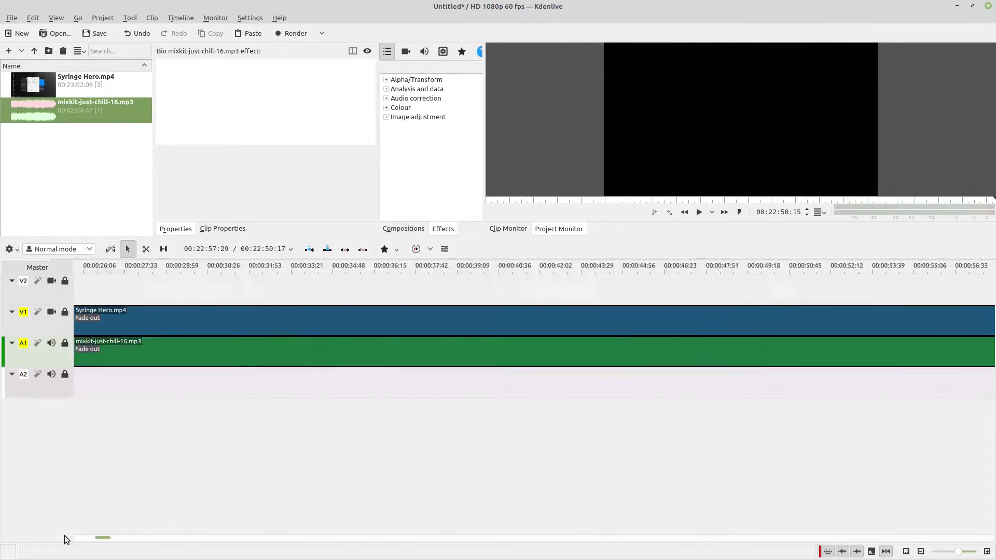
Add fade-ins of about 3.5 seconds to the starts of the second video clip and the music clip, and preview the transition.
click(321, 307)
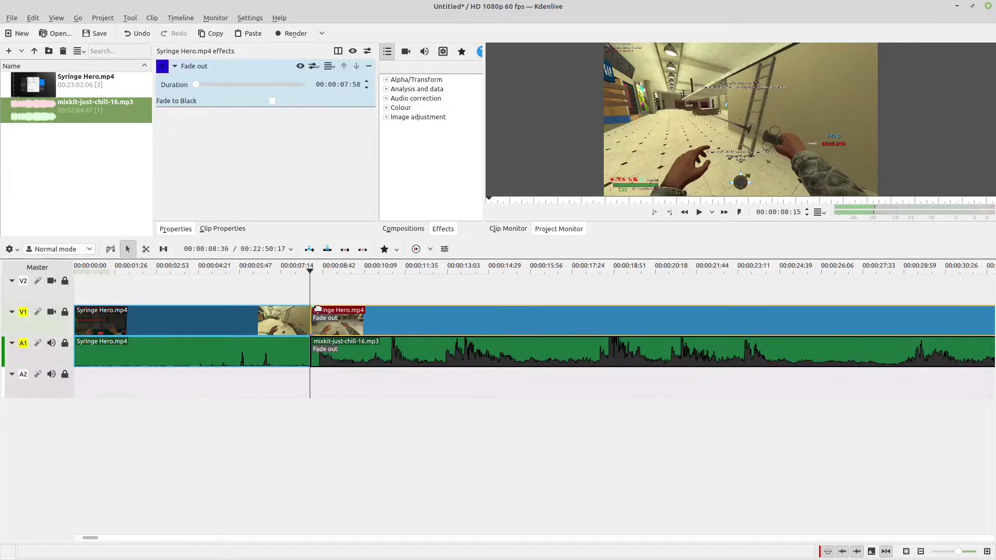
drag(322, 307, 408, 334)
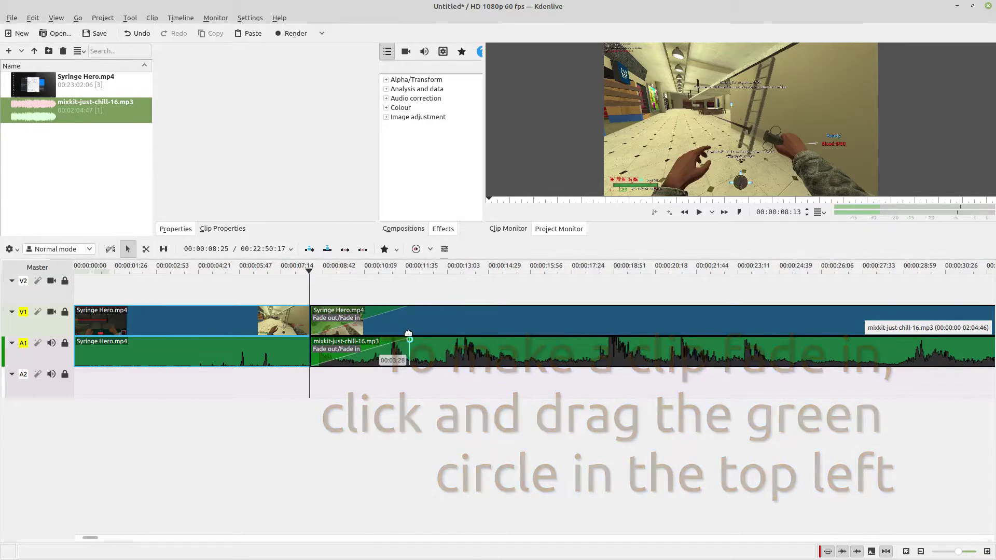
click(699, 213)
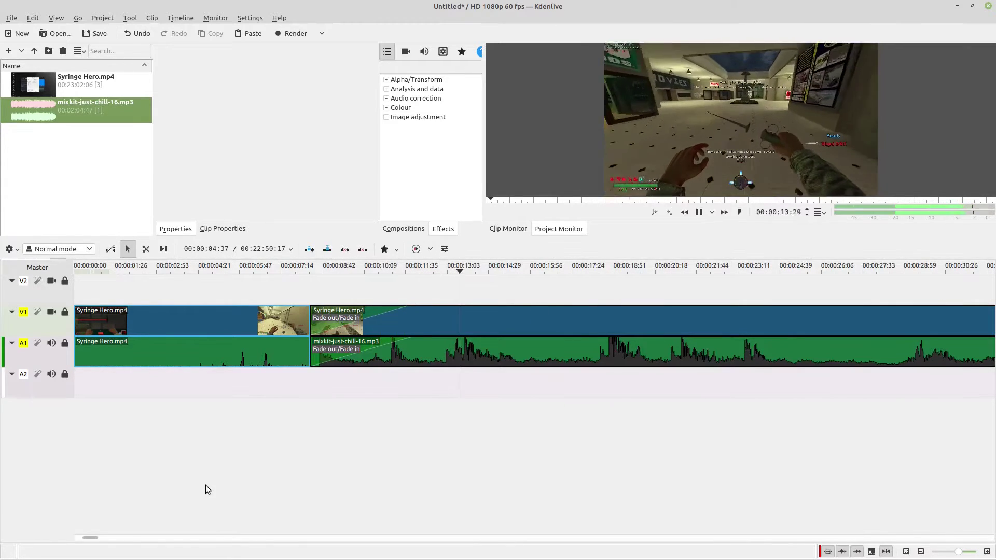
click(698, 214)
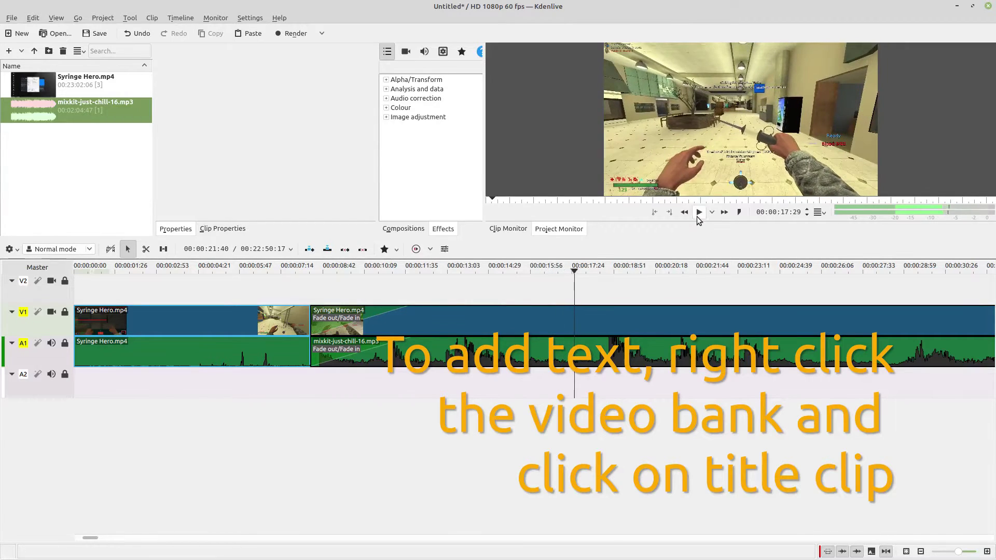
Create a title clip containing the text "This is an edit!".
right_click(47, 180)
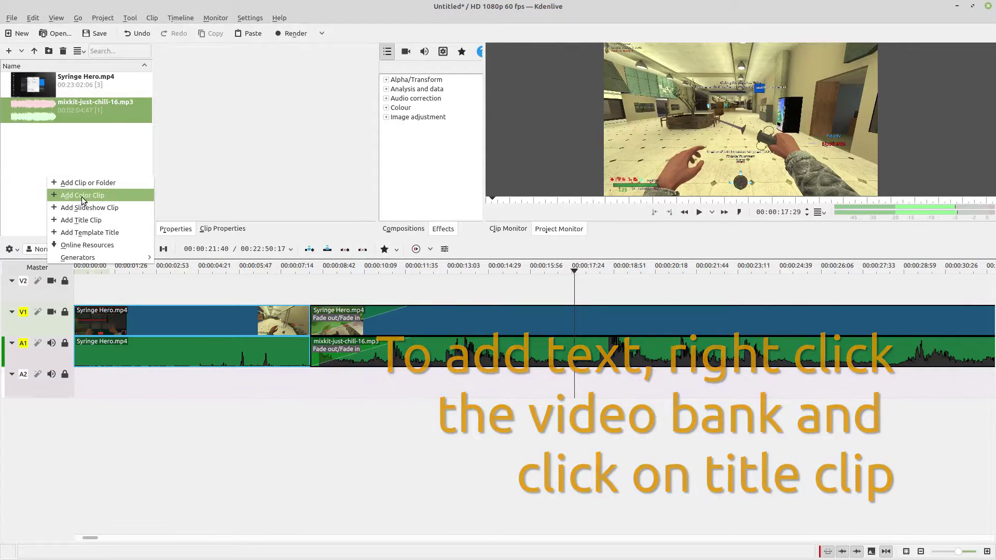
click(91, 217)
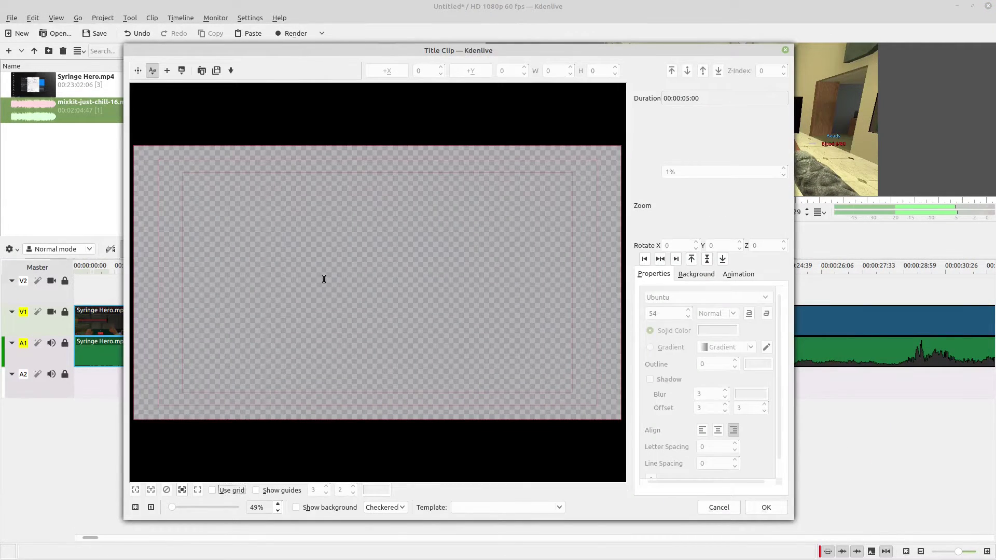
click(324, 279)
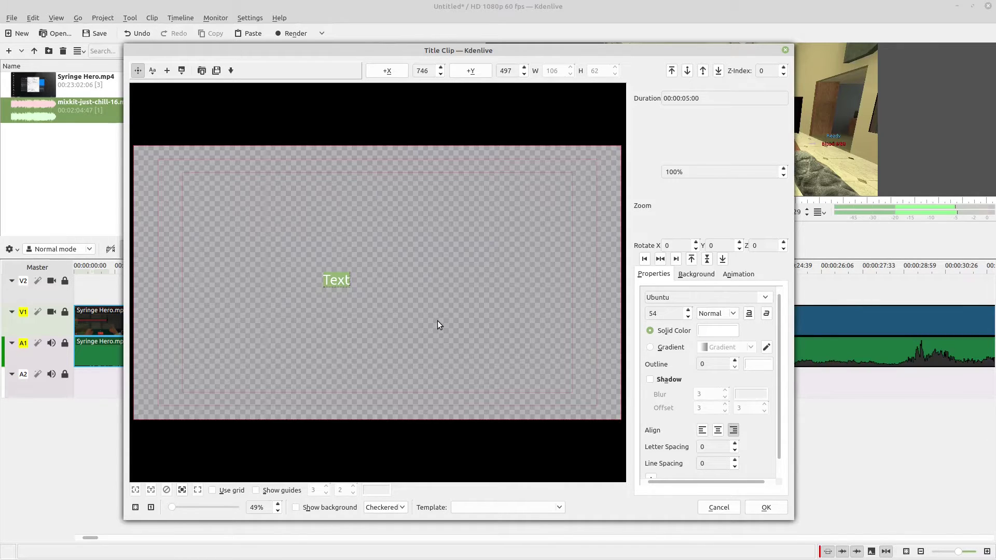
text(This is an edit!)
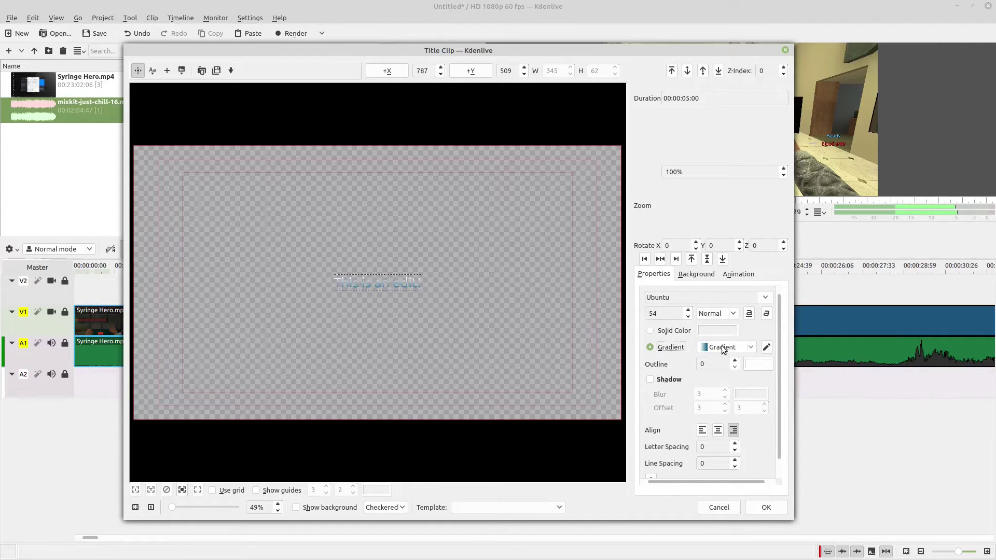
Style the title text with a white-to-orange gradient, centre alignment and a shadow, and save the title clip.
click(767, 348)
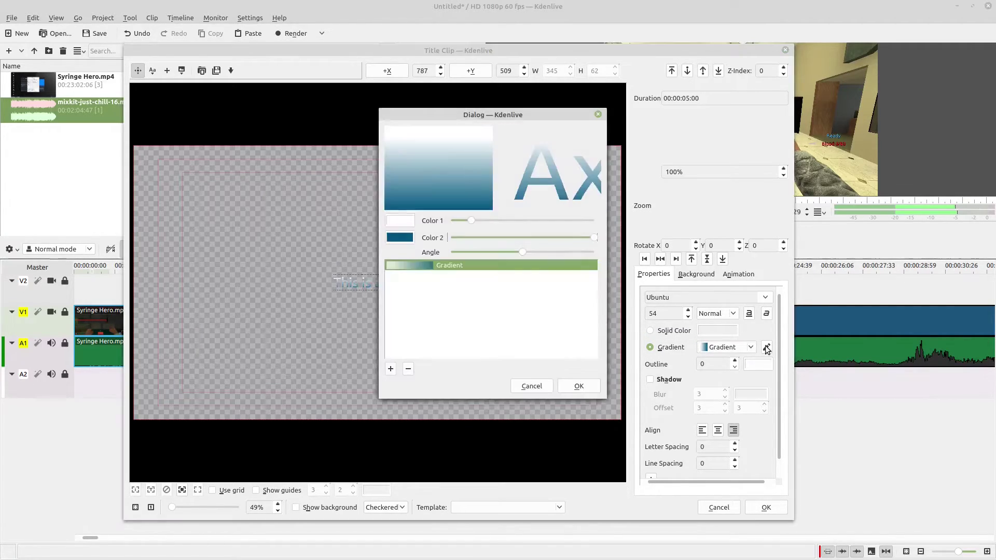
click(400, 238)
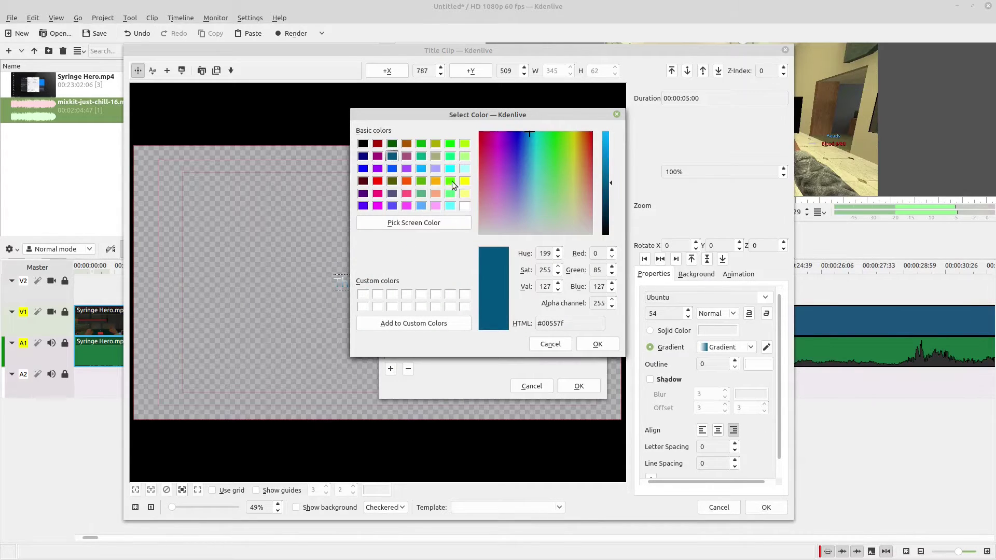
click(436, 181)
click(597, 345)
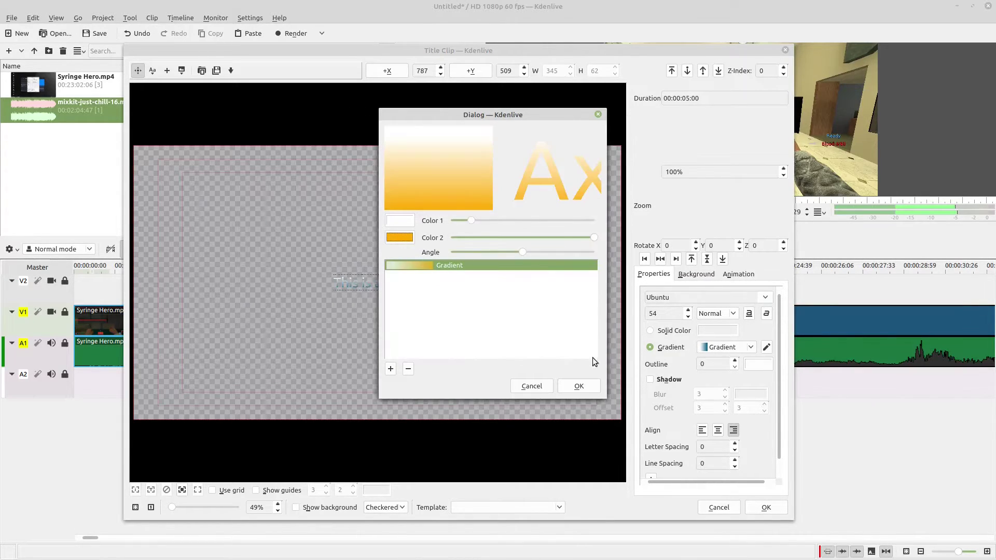
click(581, 386)
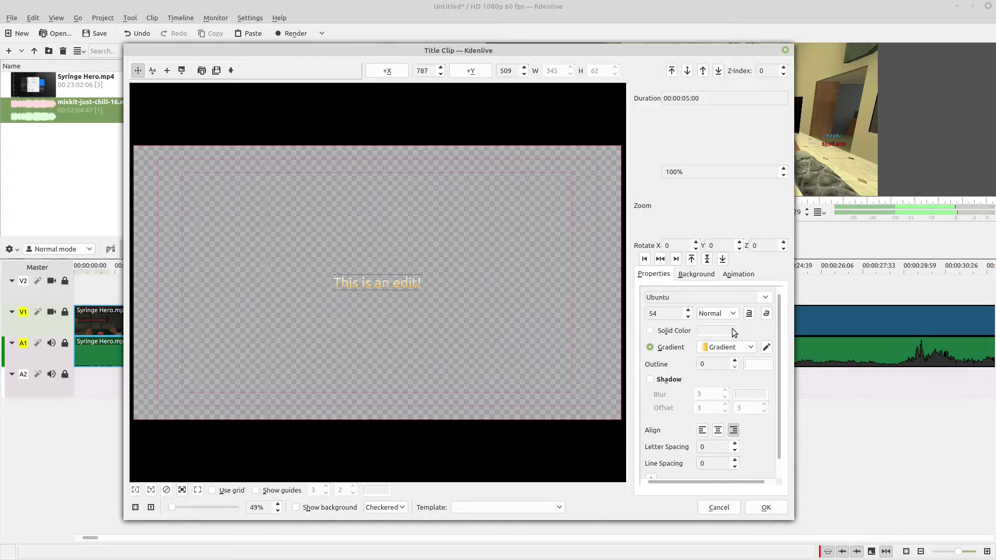
click(651, 380)
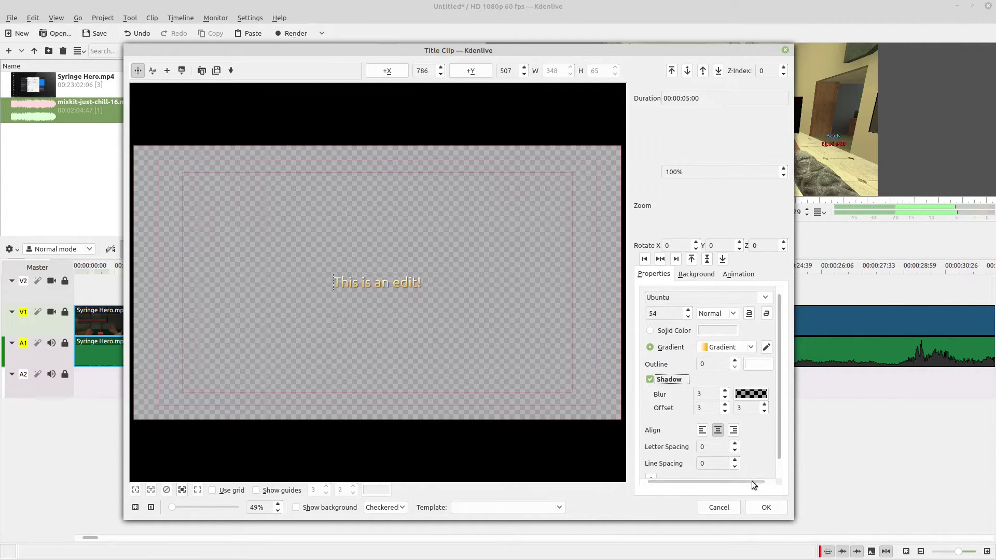
click(757, 508)
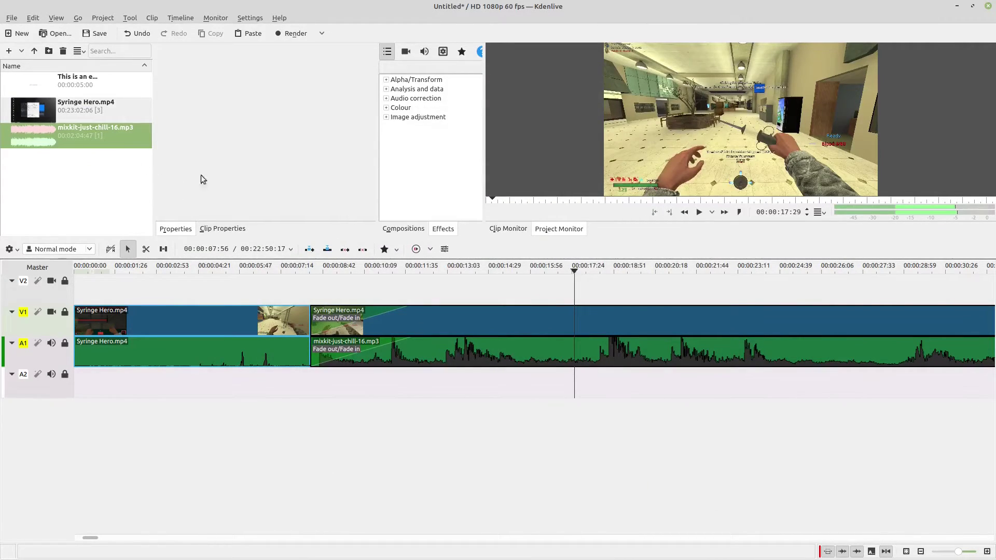
Place the title clip on track V2 above the start of the second video clip and preview it from 00:00:07:19.
click(74, 86)
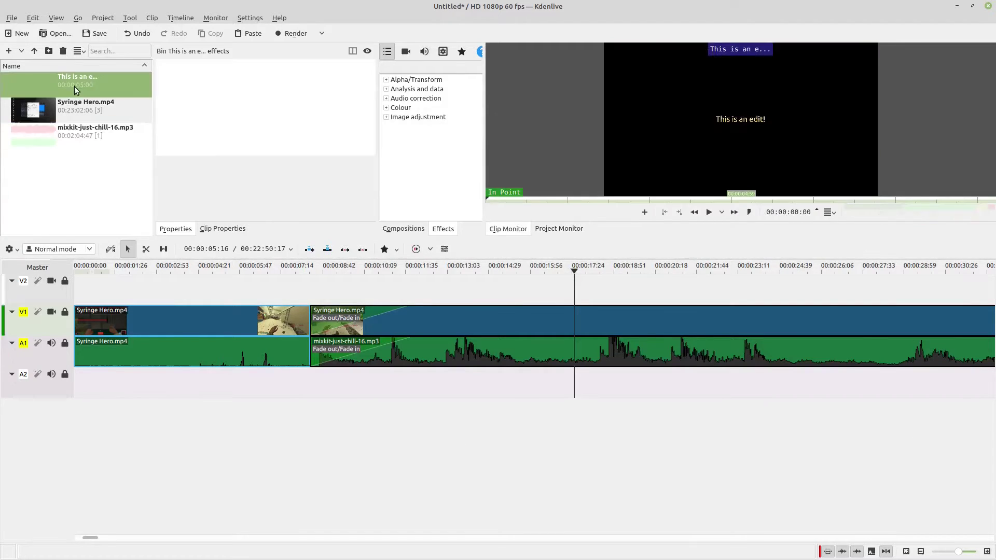
drag(69, 85, 349, 280)
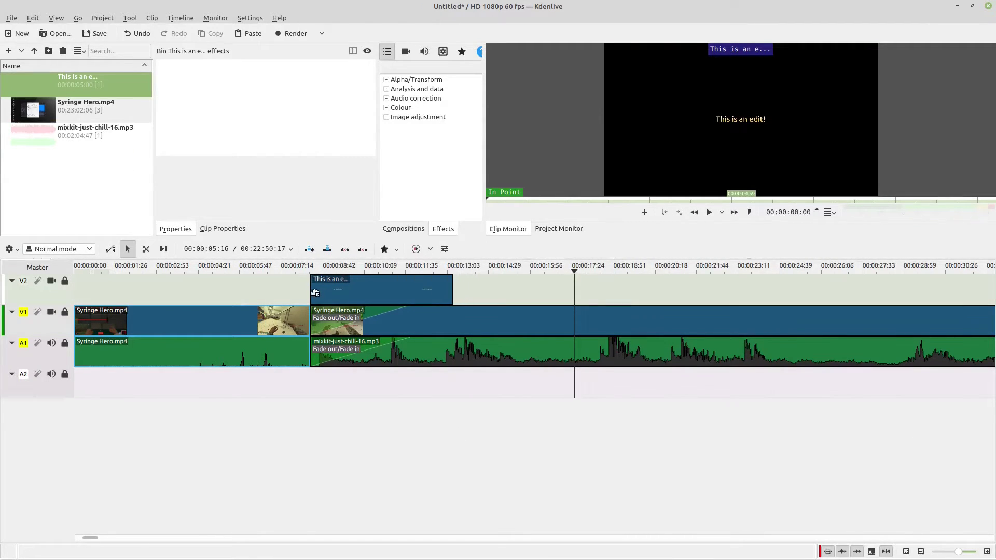
click(546, 230)
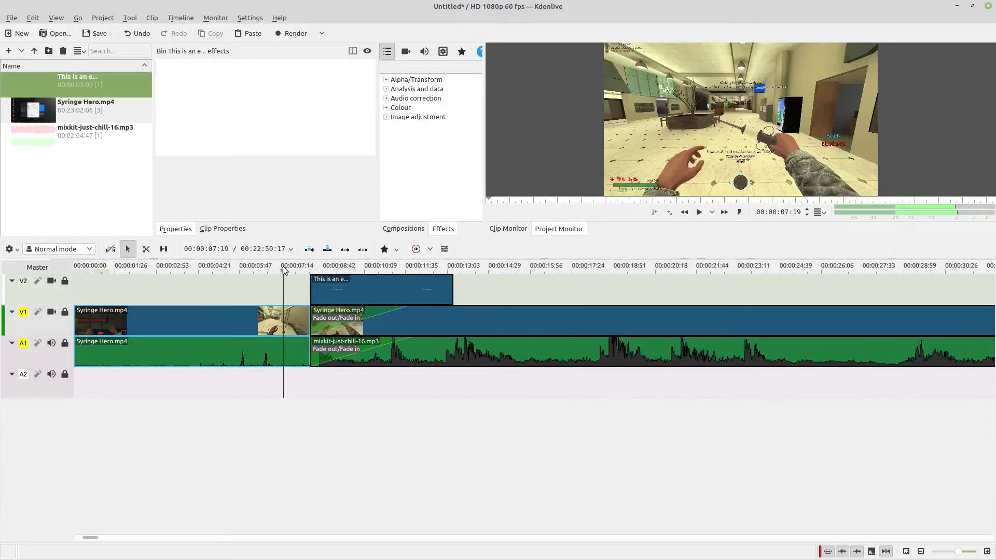
click(699, 211)
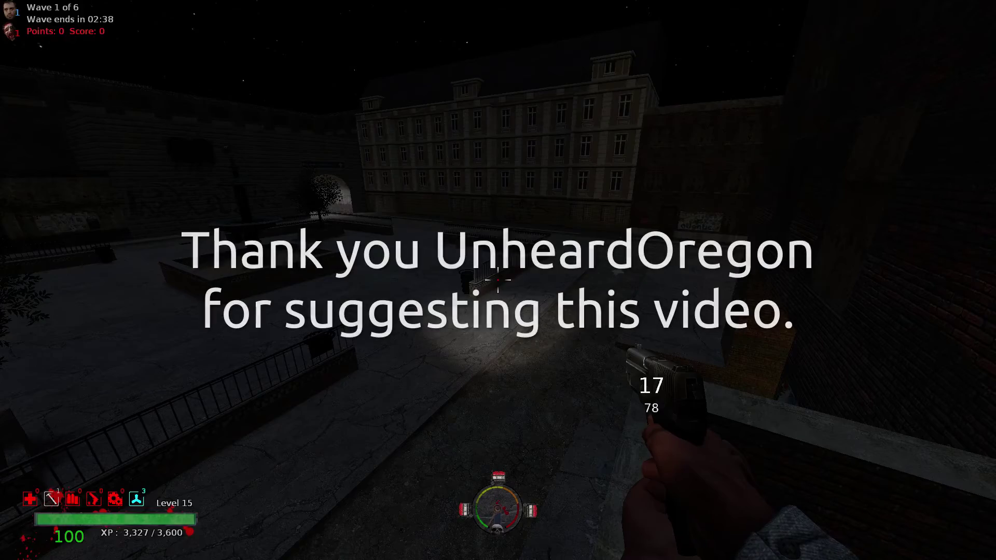
key(Tab)
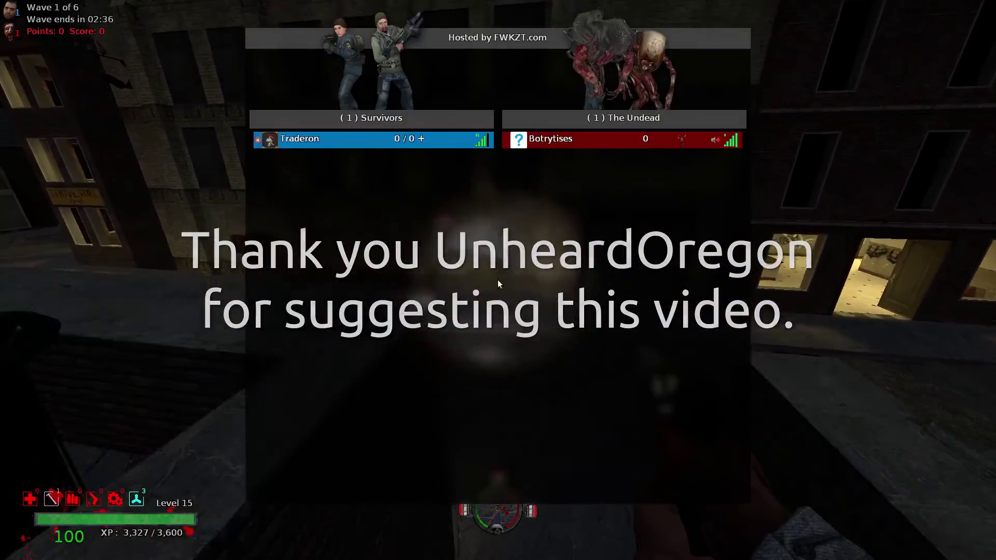
key(1)
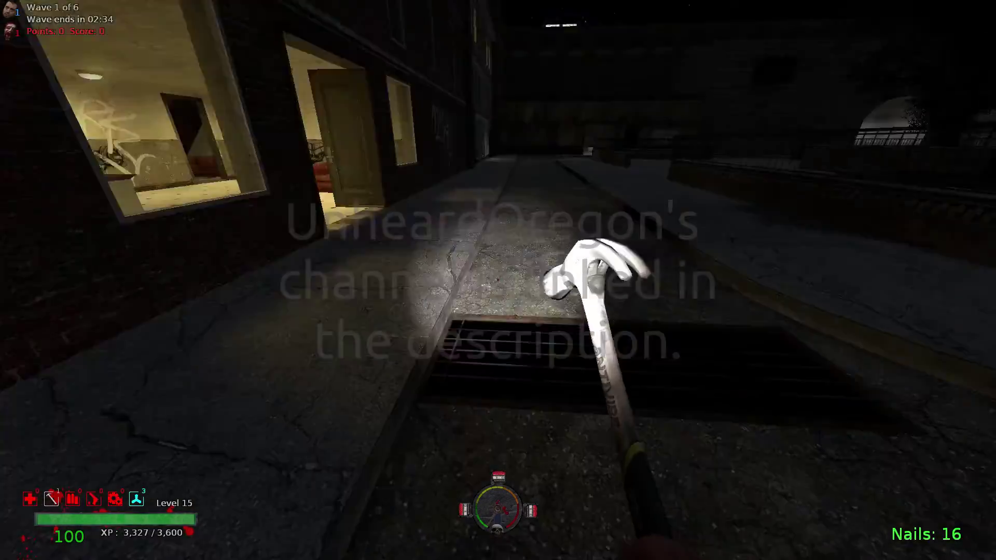
key(1)
key(1)
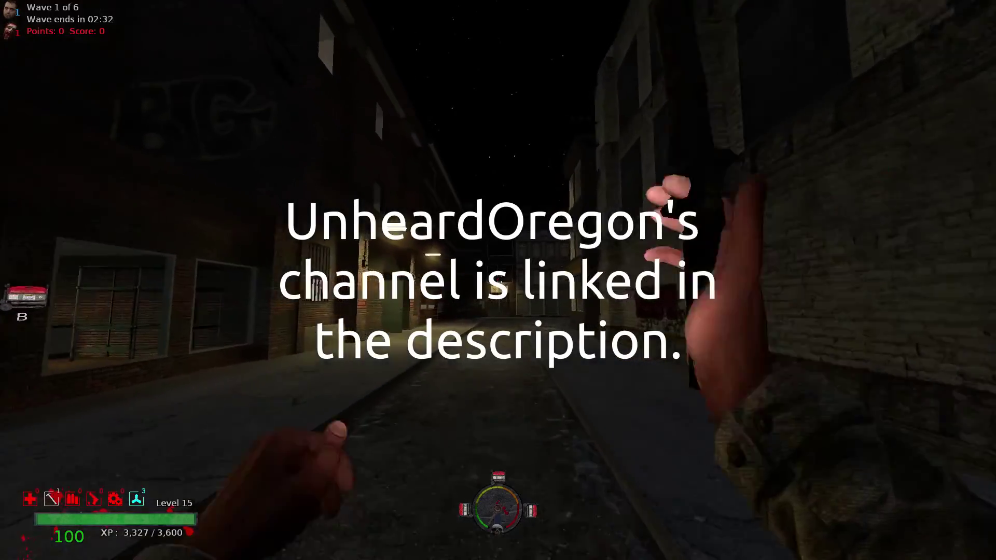
key(Tab)
key(w)
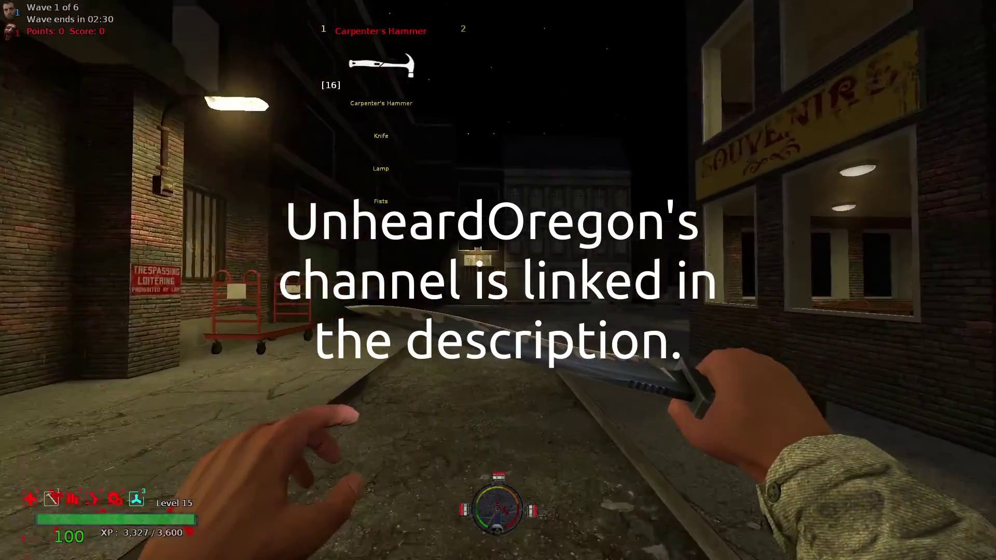
key(w)
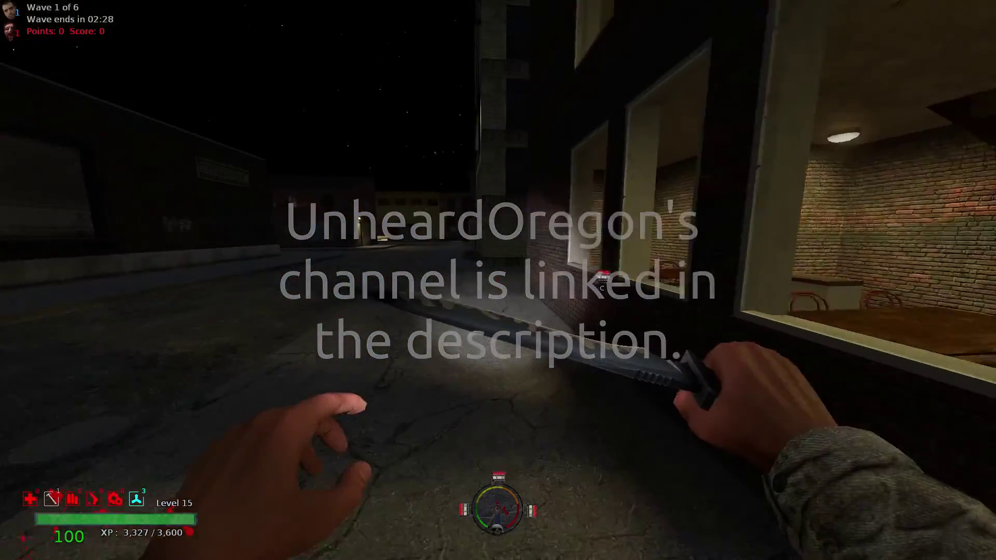
key(w)
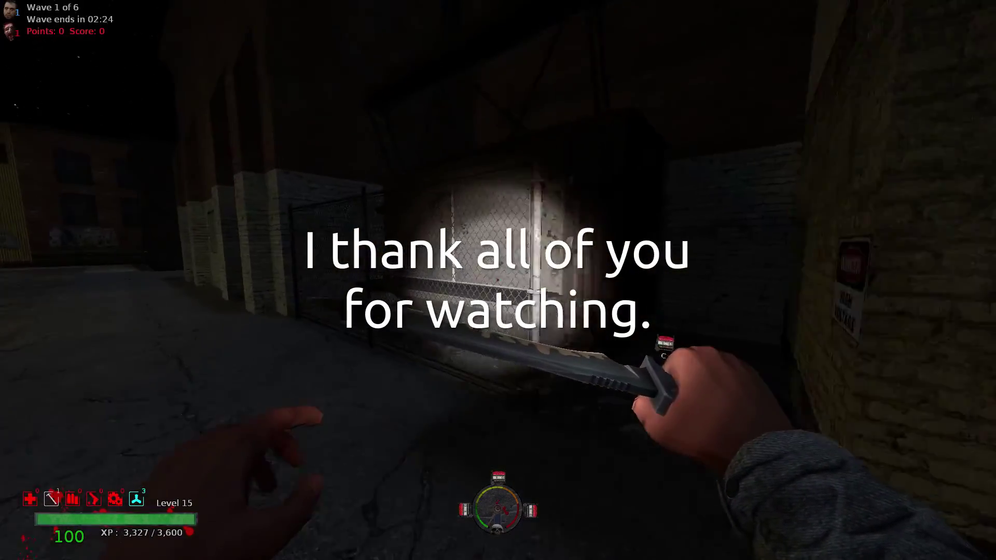
key(w)
key(w)
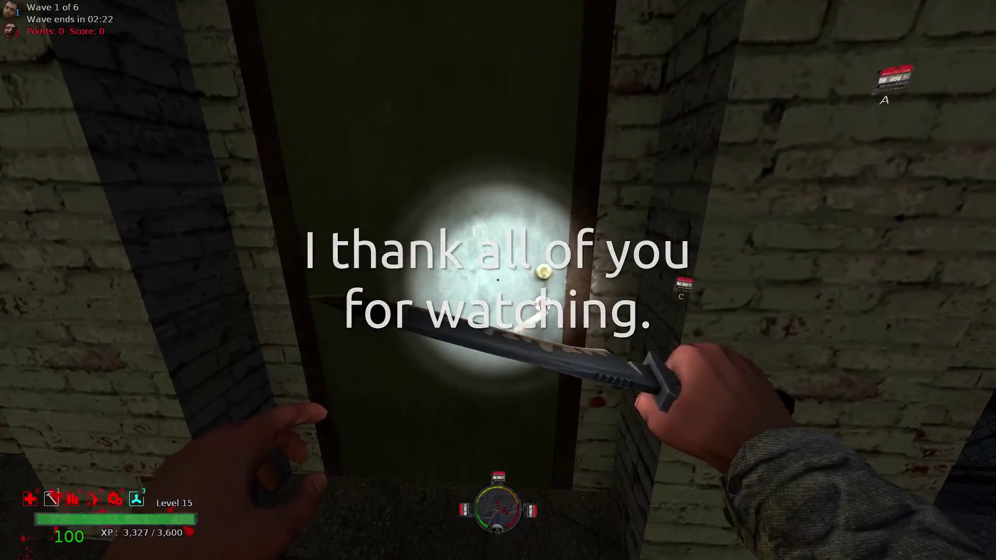
key(e)
key(w)
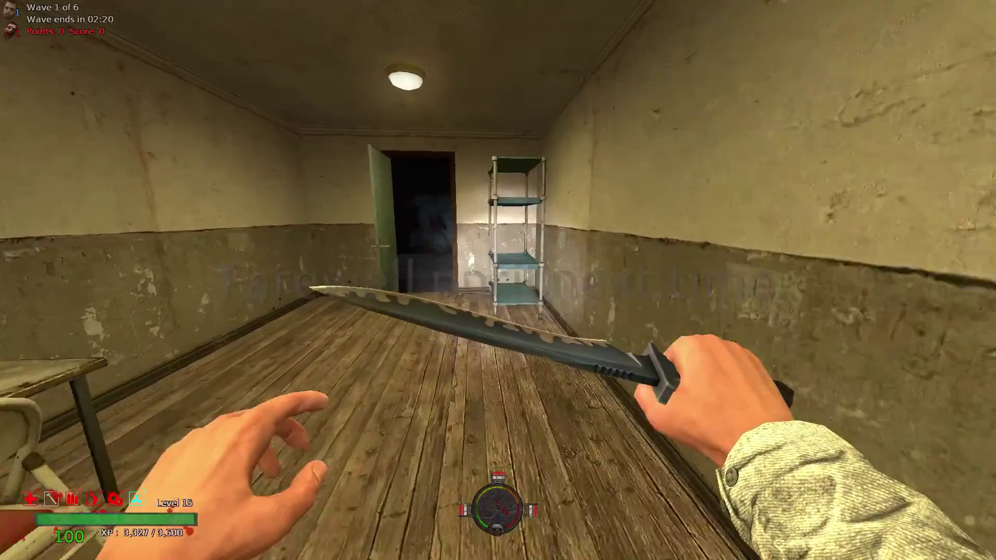
key(w)
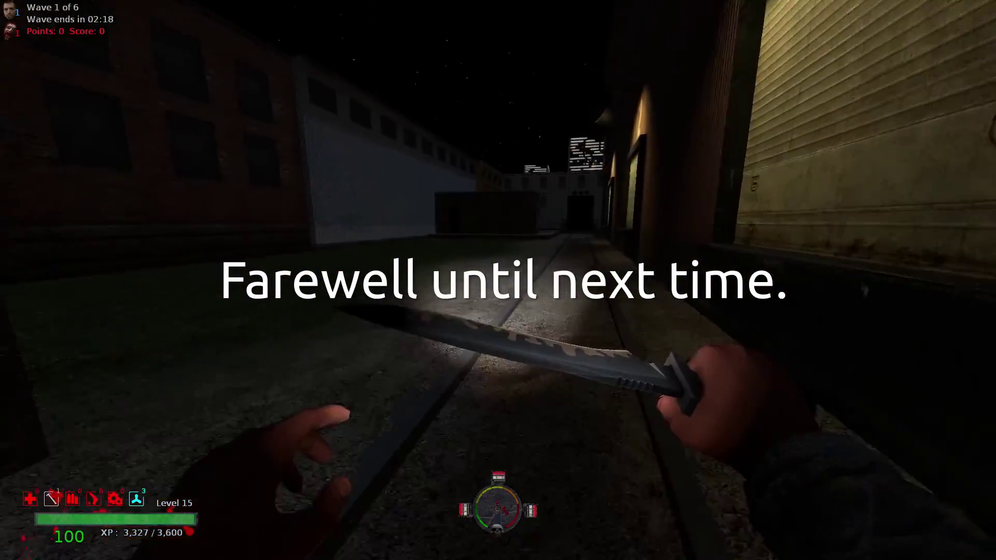
key(w)
key(w)
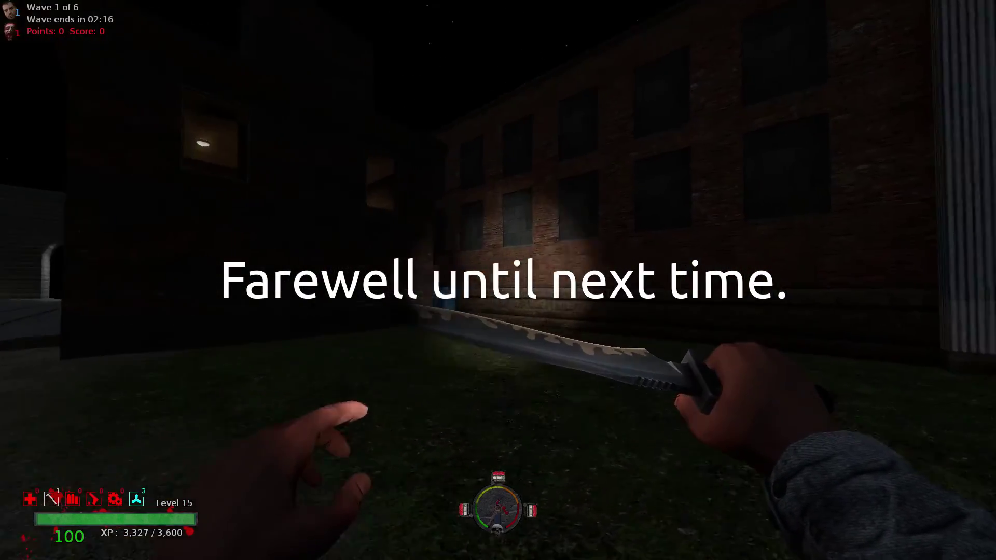
key(w)
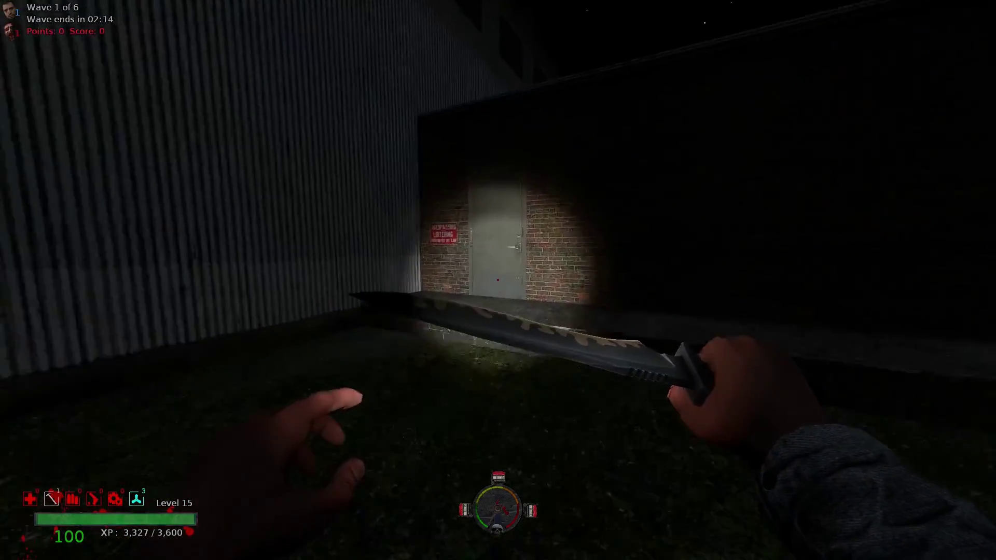
key(w)
key(e)
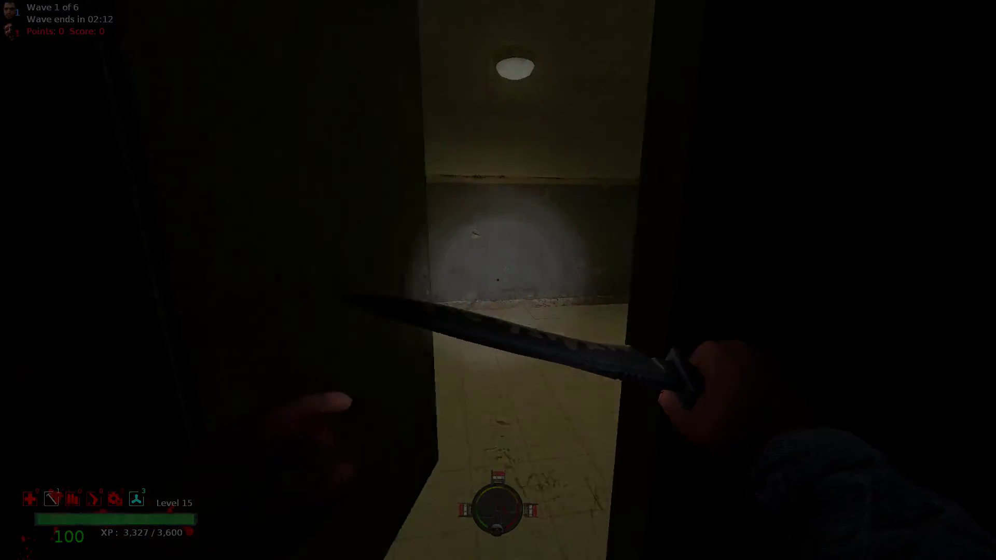
key(w)
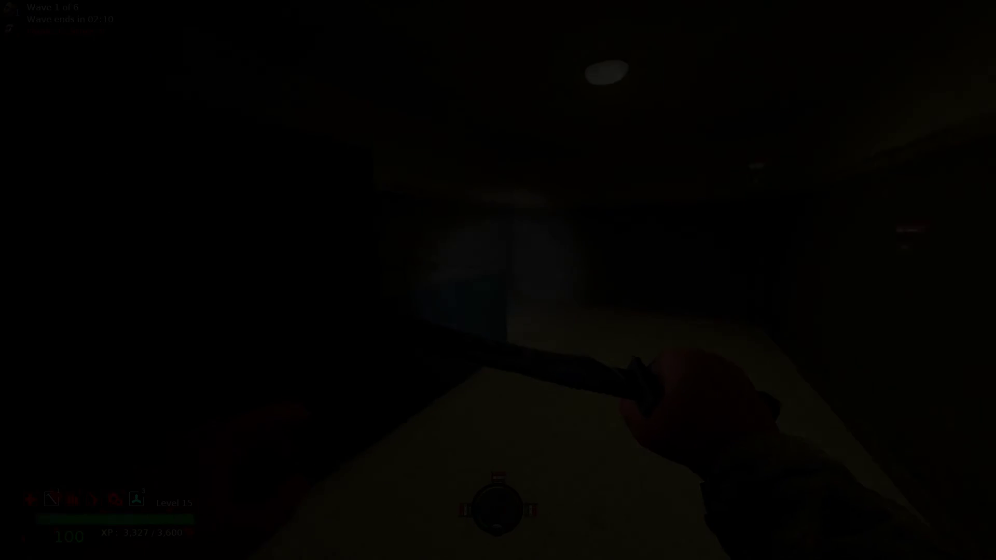